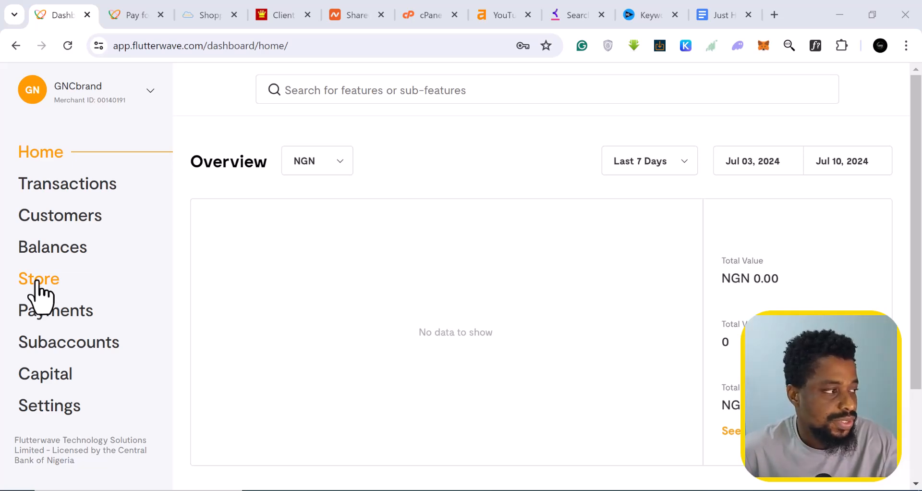
- Open the Store section and scroll through its sales overview stats
left_click(37, 281)
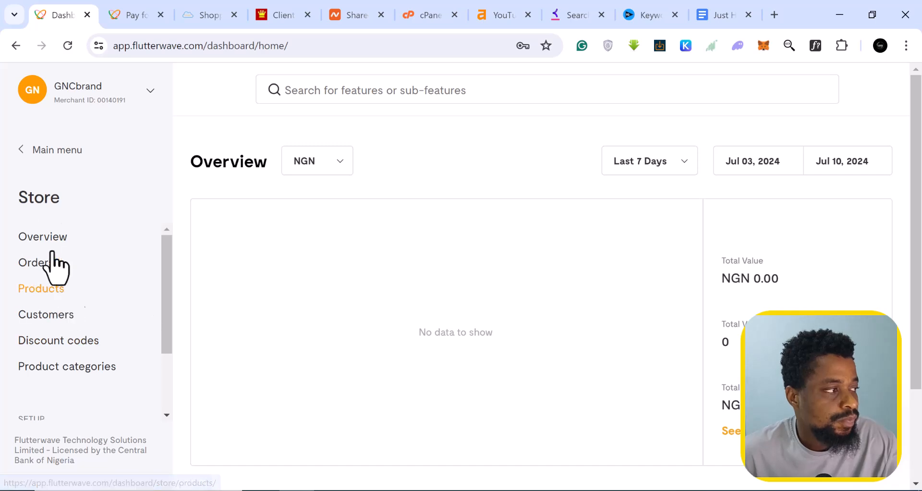
scroll(45, 288, "down", 3)
scroll(45, 289, "up", 3)
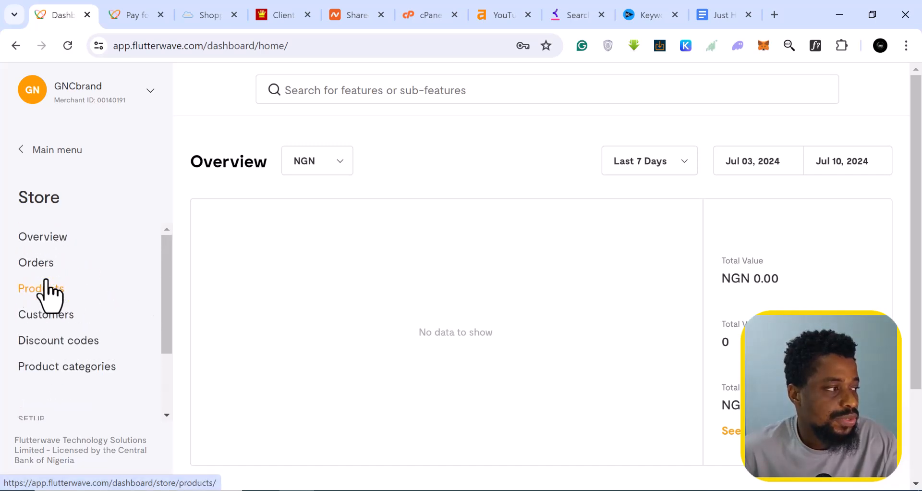
left_click(42, 238)
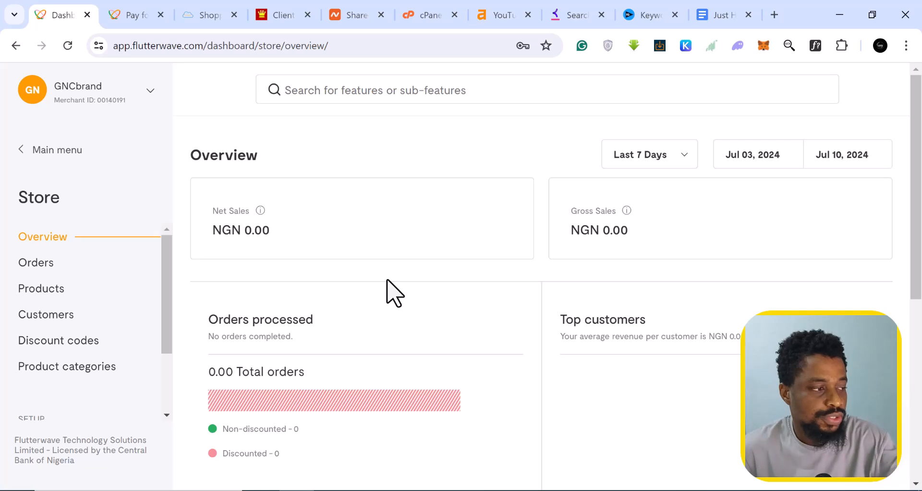
scroll(276, 341, "down", 1)
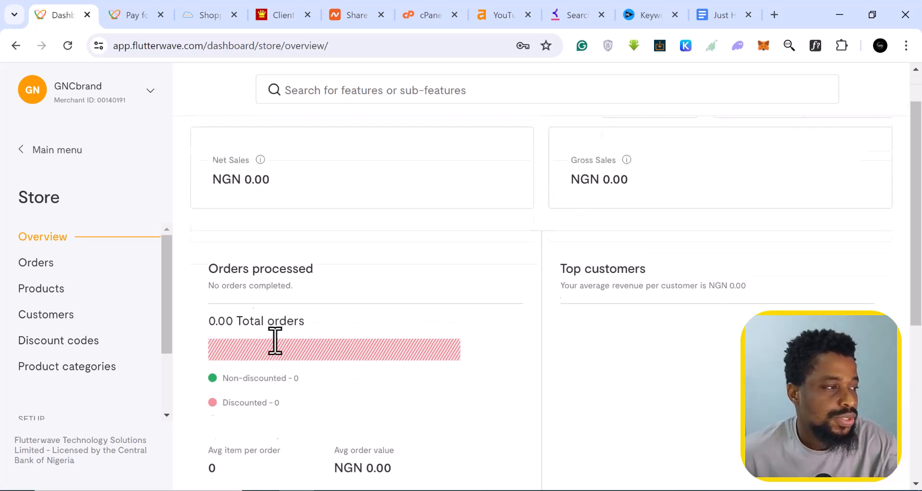
scroll(276, 342, "up", 1)
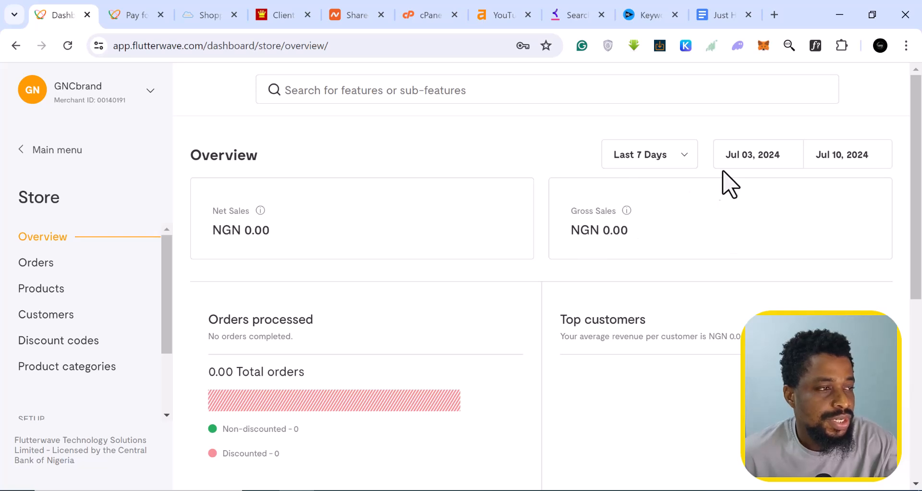
scroll(638, 236, "down", 4)
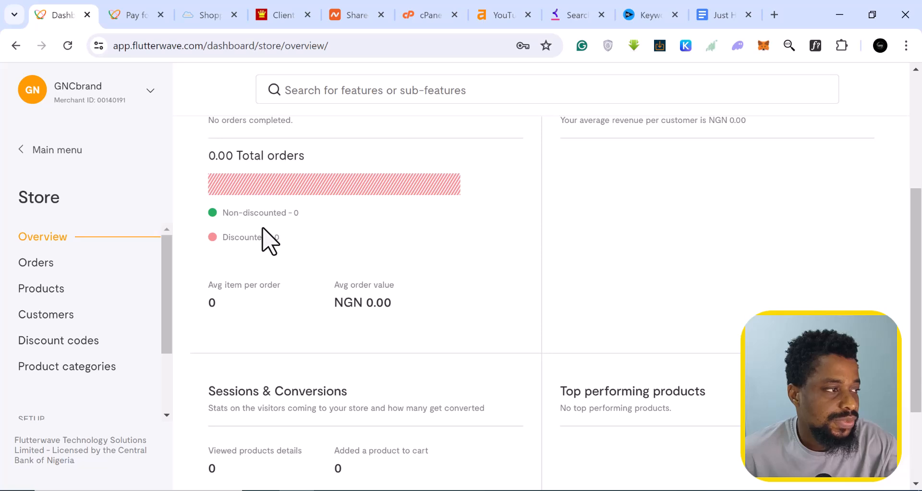
scroll(336, 285, "down", 3)
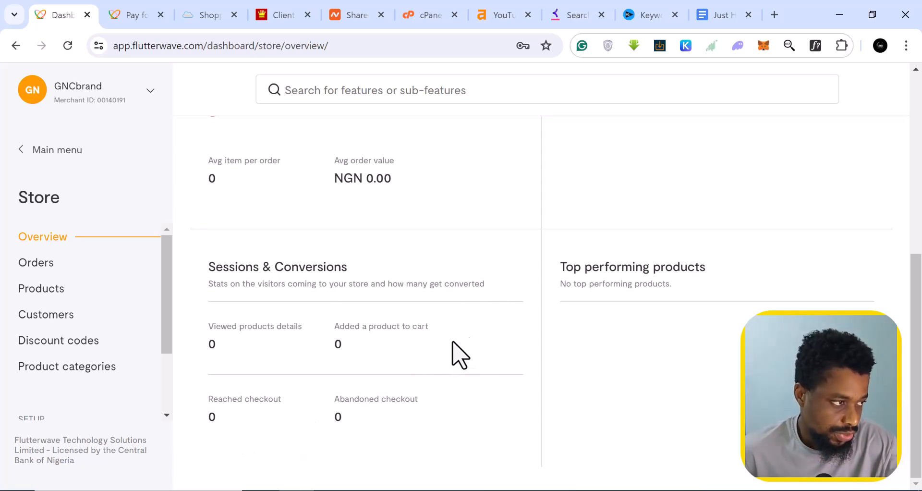
scroll(288, 328, "up", 3)
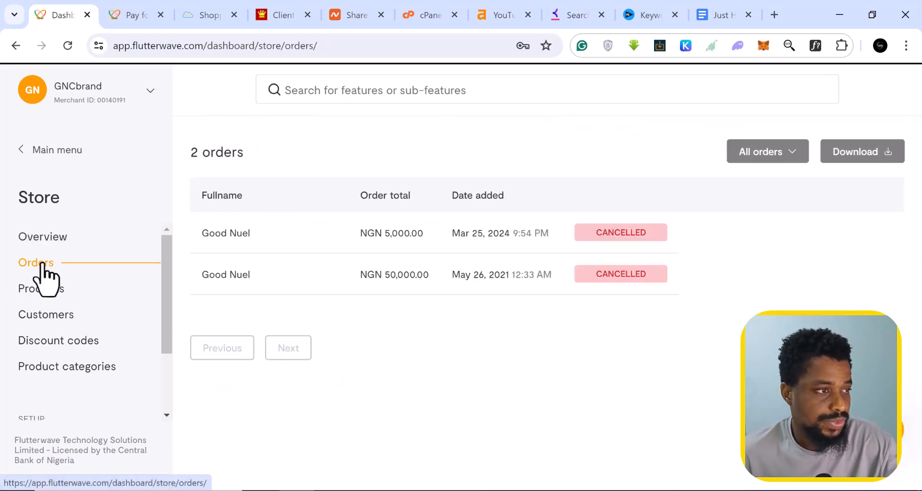
- Glance at the order filter options, then open the product list showing the Frog T Shirt
left_click(507, 225)
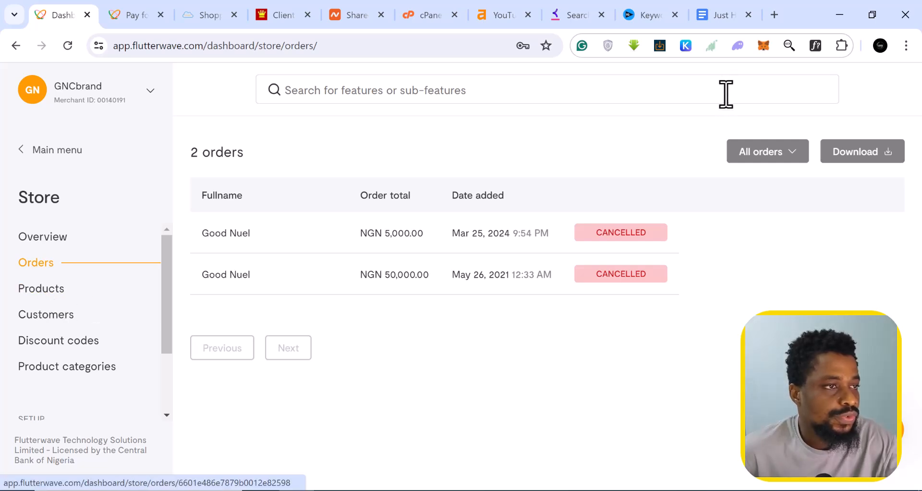
left_click(798, 154)
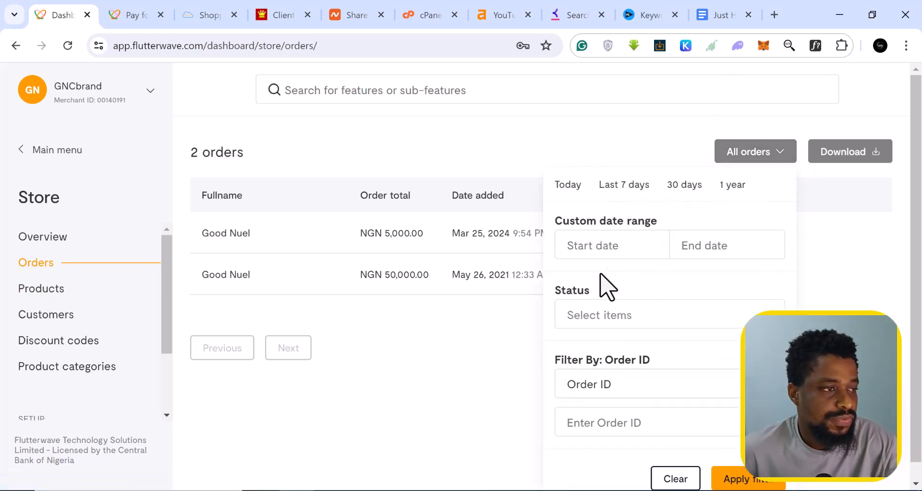
scroll(653, 389, "down", 1)
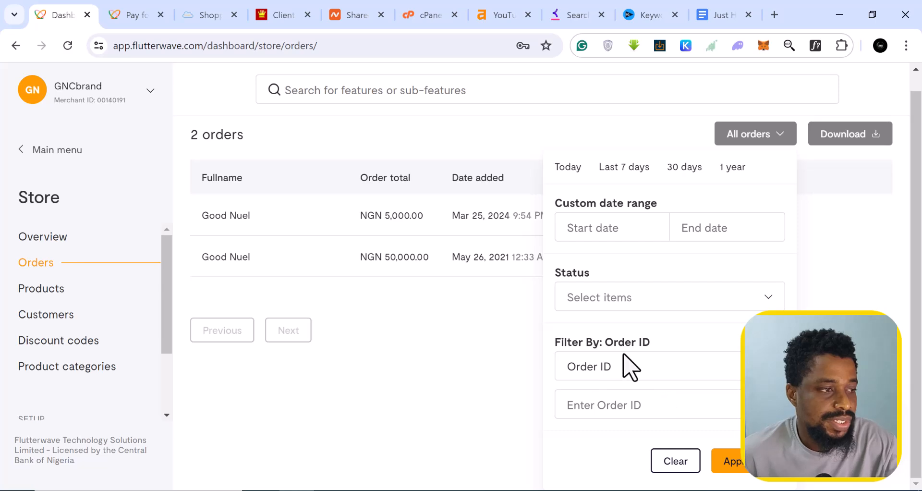
left_click(781, 137)
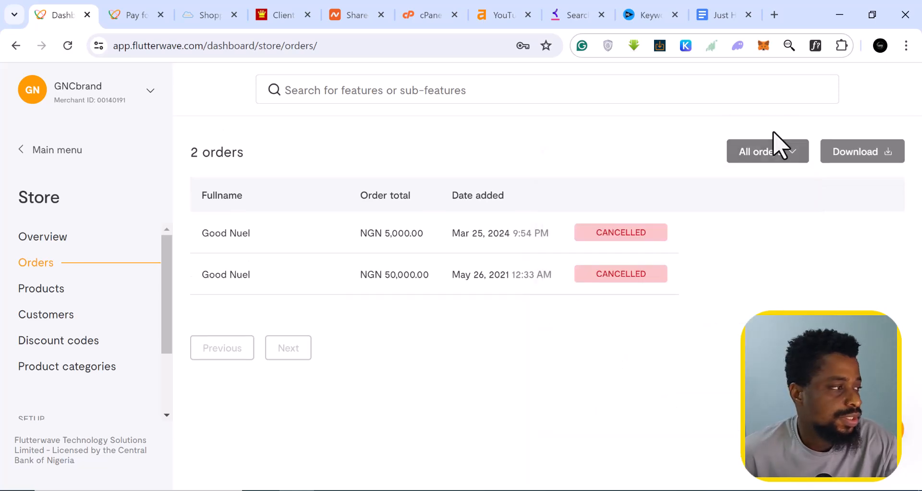
left_click(42, 289)
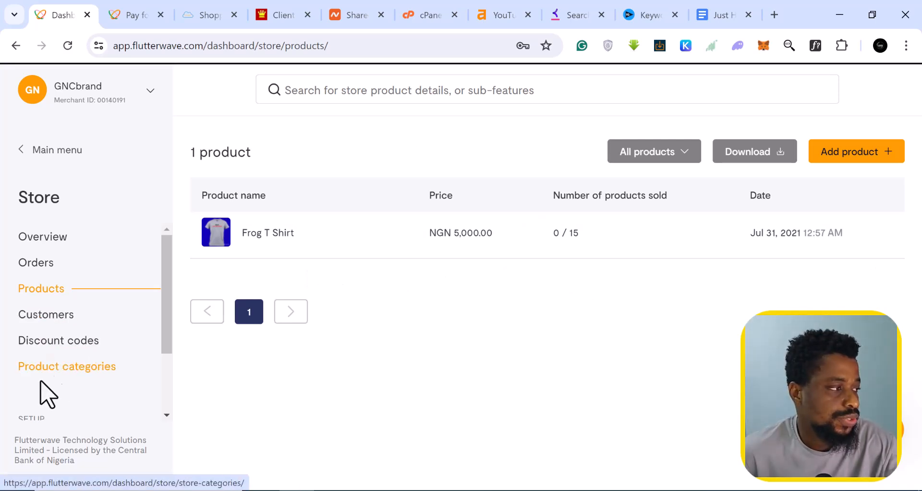
- Check the customer list and discount codes, abandoning a new discount code without saving
left_click(48, 321)
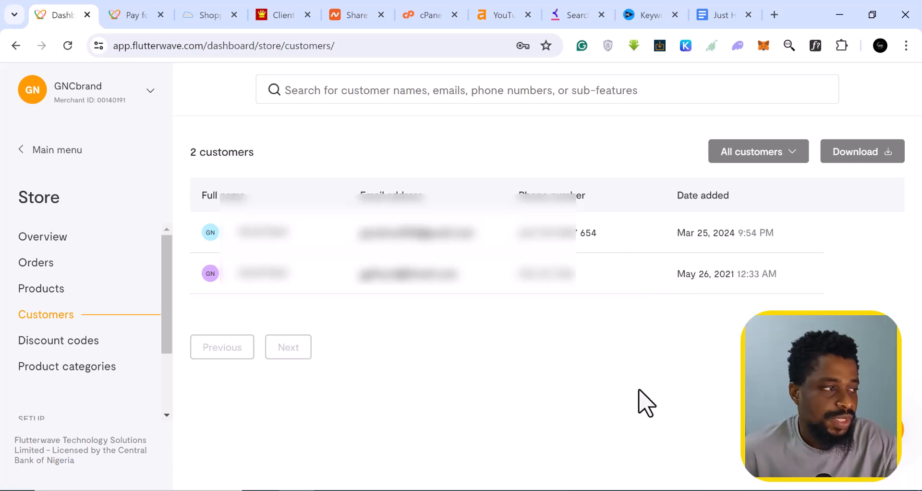
left_click(50, 340)
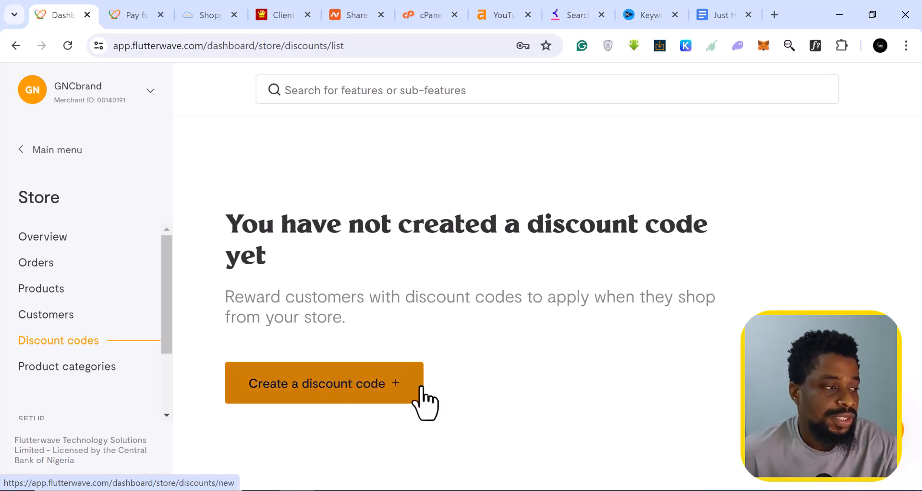
left_click(381, 393)
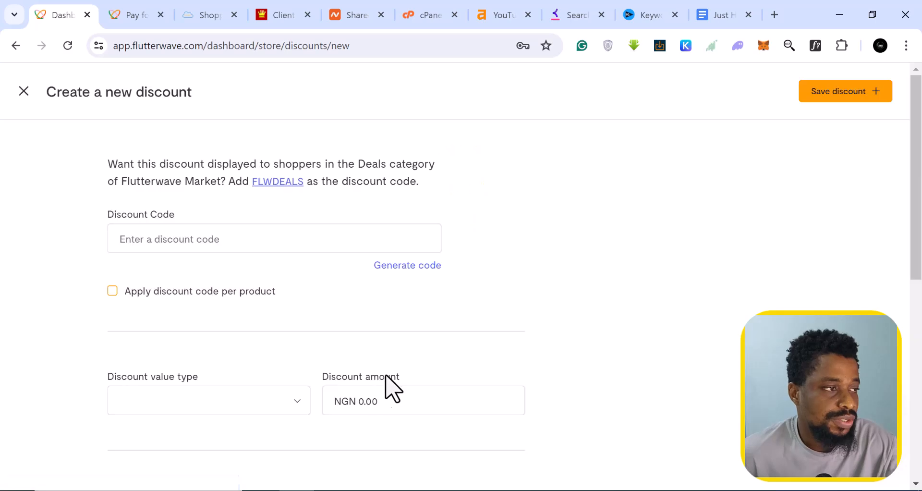
left_click(24, 91)
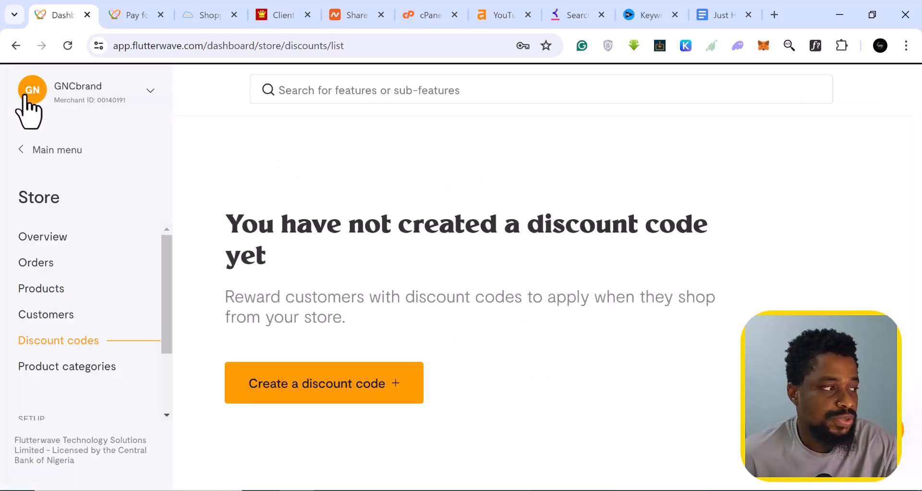
scroll(87, 289, "down", 2)
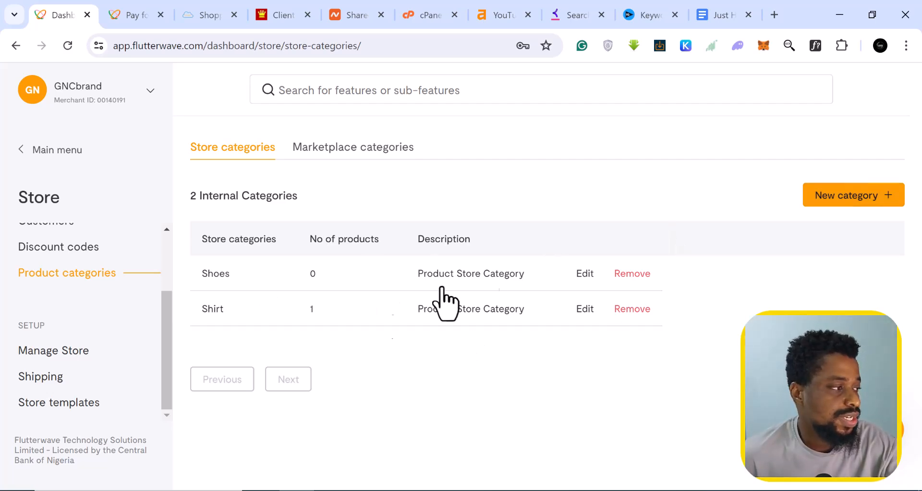
- Read the Flutterwave Market listing criteria under Manage Store, then go to Shipping settings
left_click(45, 354)
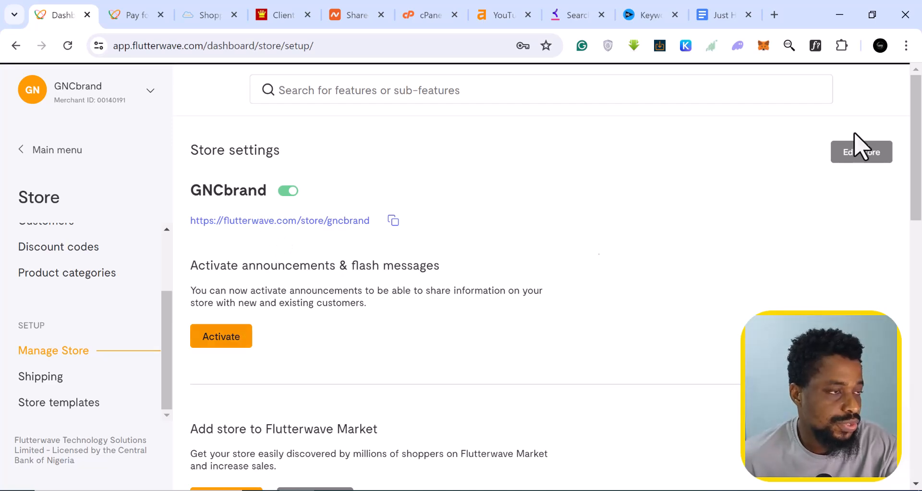
scroll(282, 409, "down", 2)
scroll(289, 200, "up", 1)
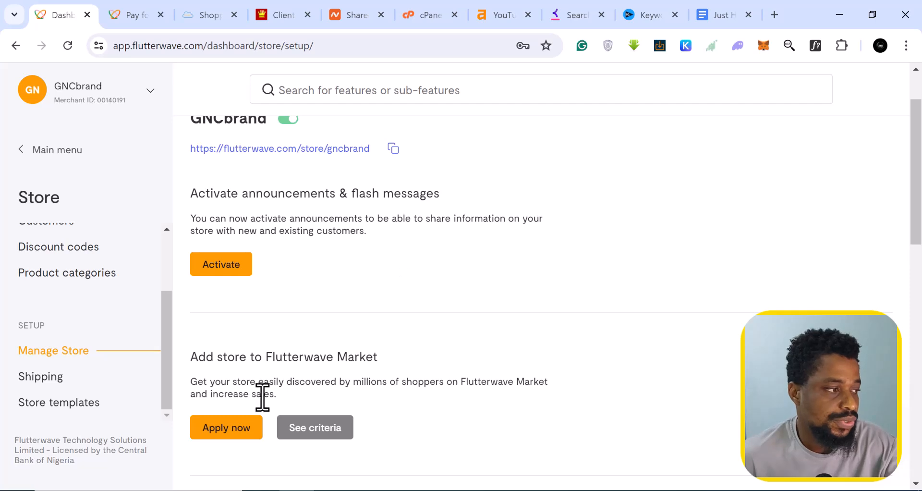
scroll(227, 360, "down", 1)
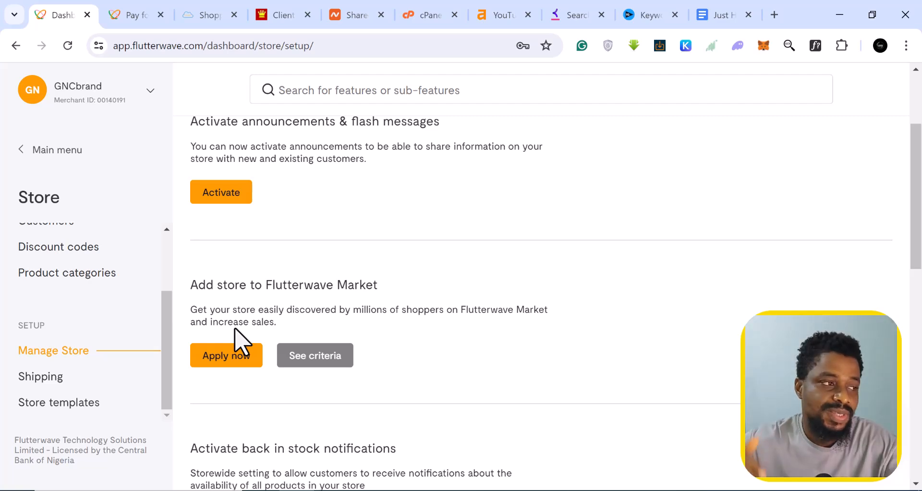
left_click(322, 360)
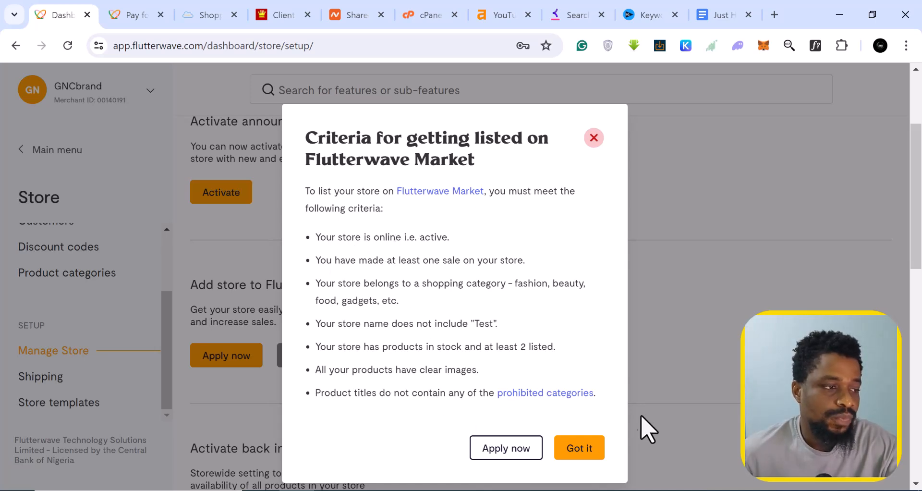
left_click(593, 139)
left_click(37, 378)
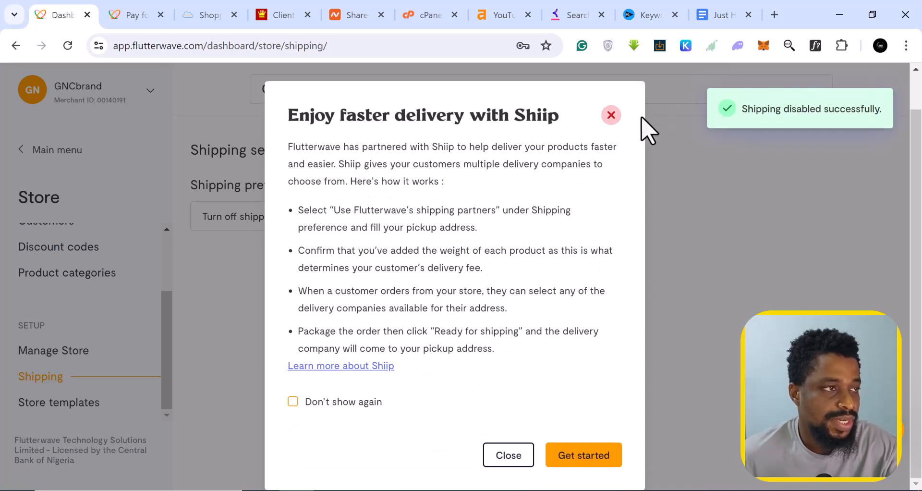
- Dismiss the Shiip offer, keep 'Turn off shipping' selected, and go to Store templates
left_click(611, 116)
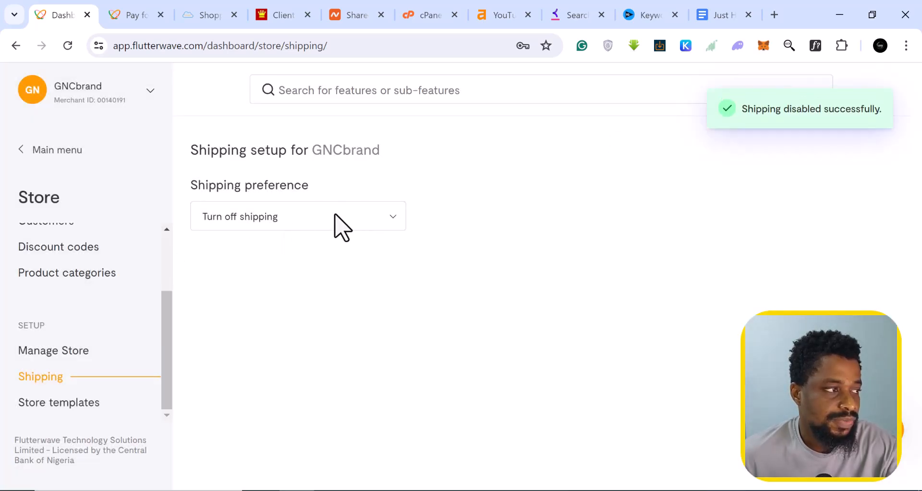
left_click(335, 216)
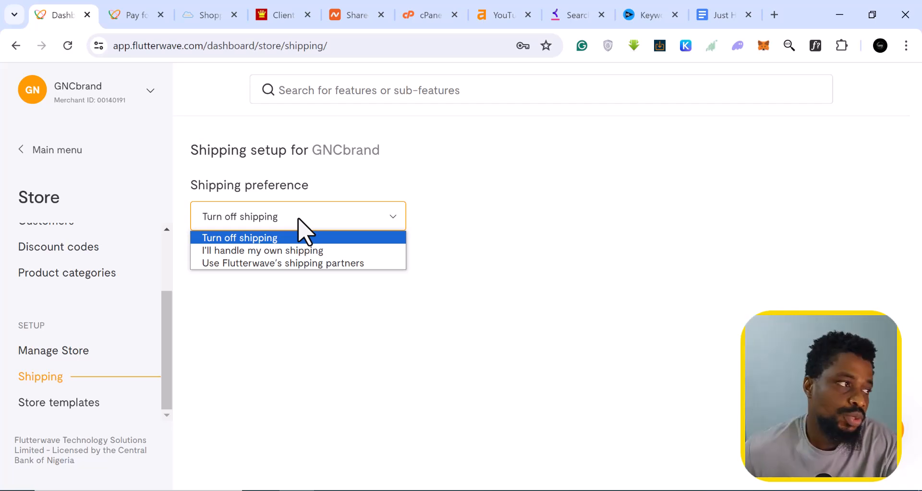
left_click(253, 236)
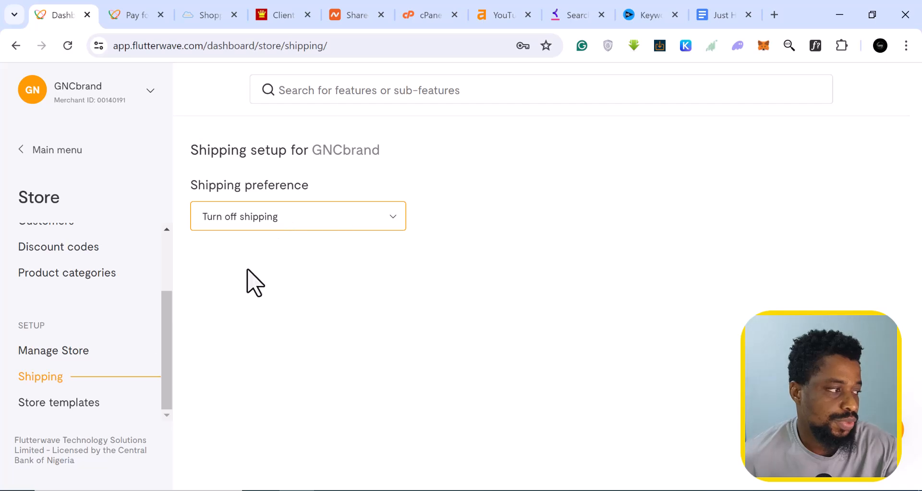
left_click(59, 403)
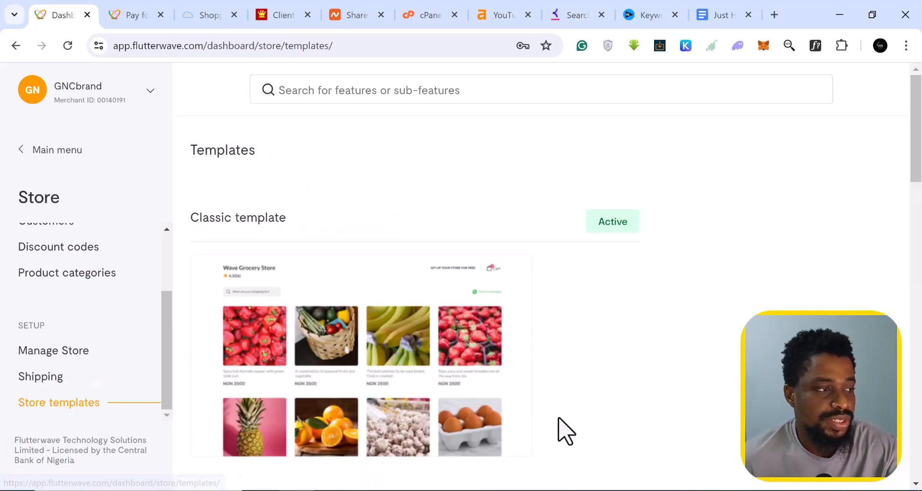
- Replace the active Classic template with the Modern template as the store design
scroll(562, 429, "down", 3)
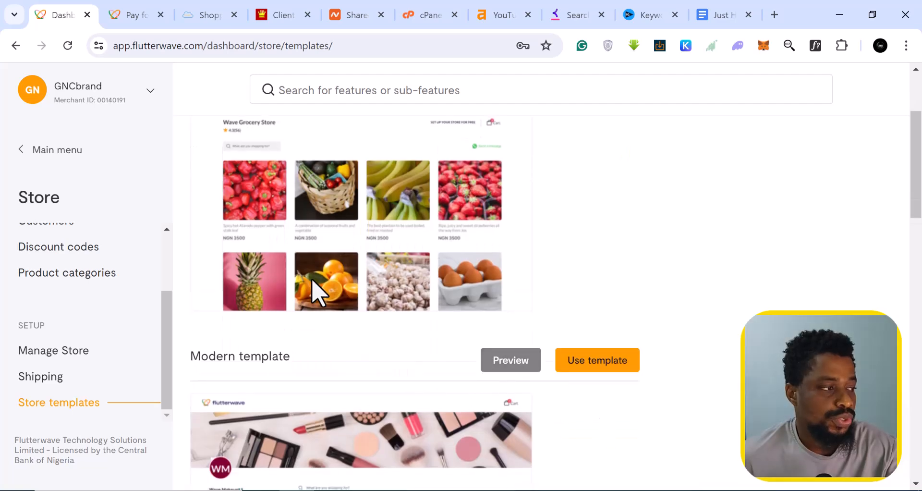
scroll(317, 291, "down", 7)
scroll(317, 291, "up", 9)
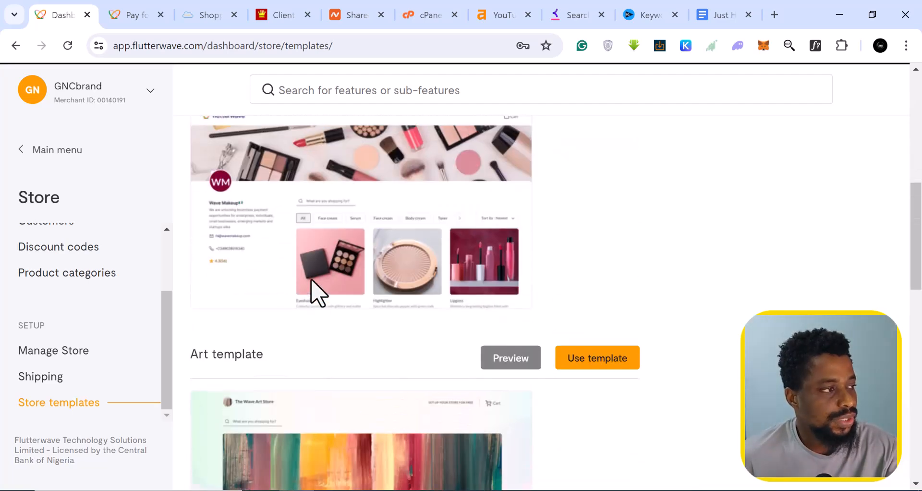
scroll(317, 290, "down", 18)
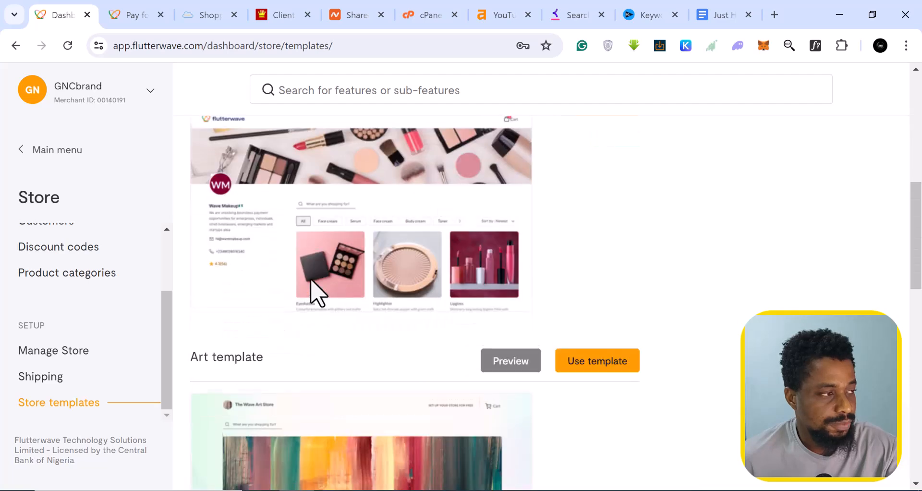
scroll(317, 291, "down", 5)
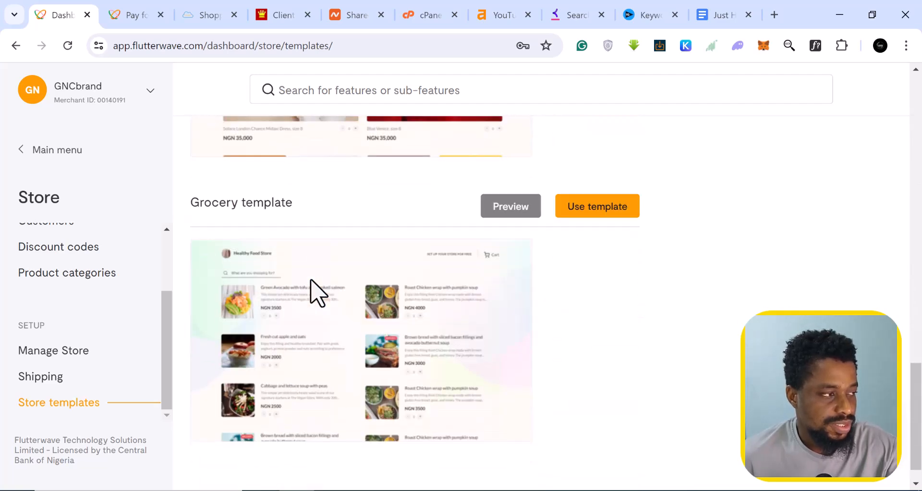
scroll(317, 290, "up", 6)
scroll(314, 291, "up", 14)
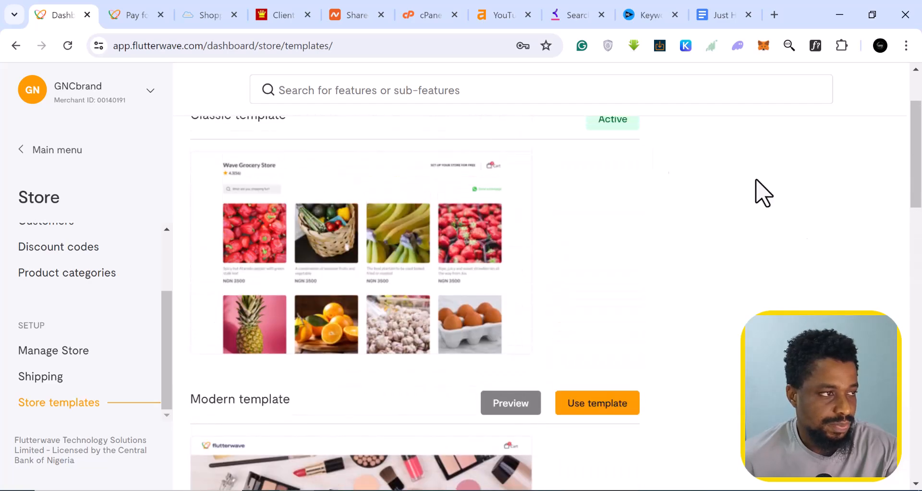
left_click(584, 406)
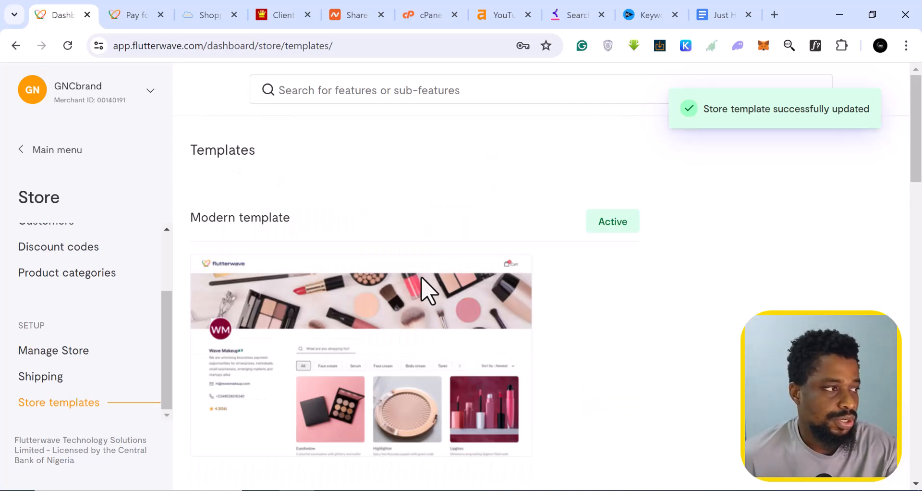
scroll(437, 235, "down", 5)
scroll(437, 232, "up", 5)
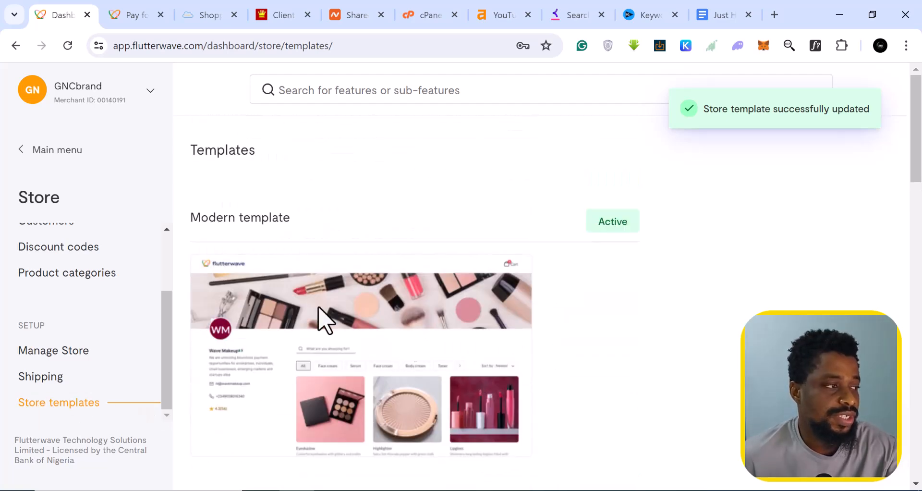
scroll(347, 317, "down", 1)
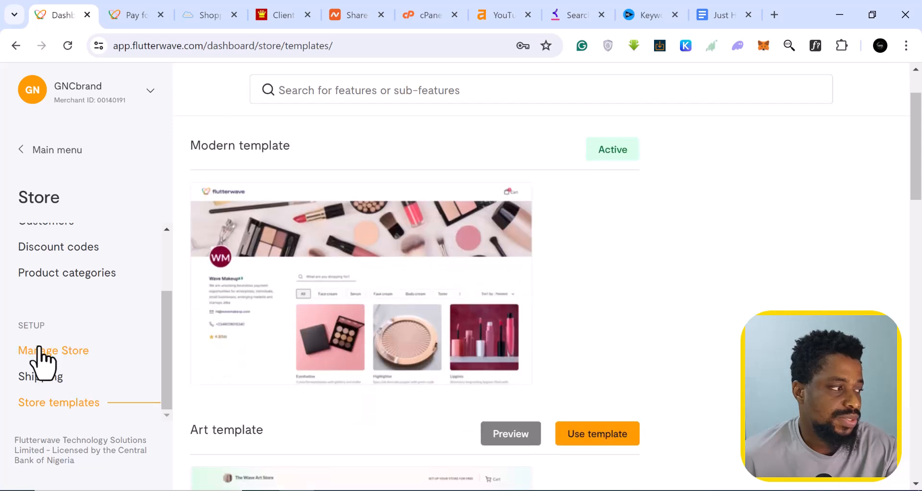
- Copy the store's public link, then review categories in Edit store, keeping Arts and Crafts
left_click(57, 354)
left_click(393, 221)
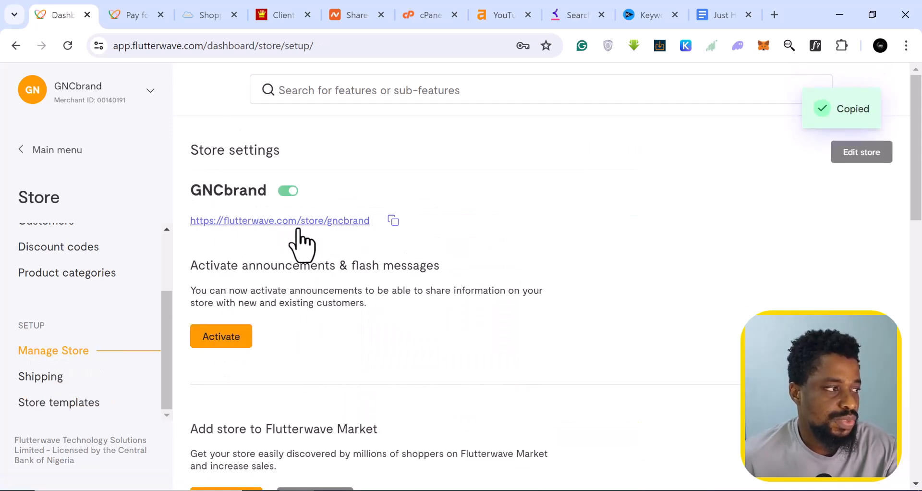
left_click(861, 157)
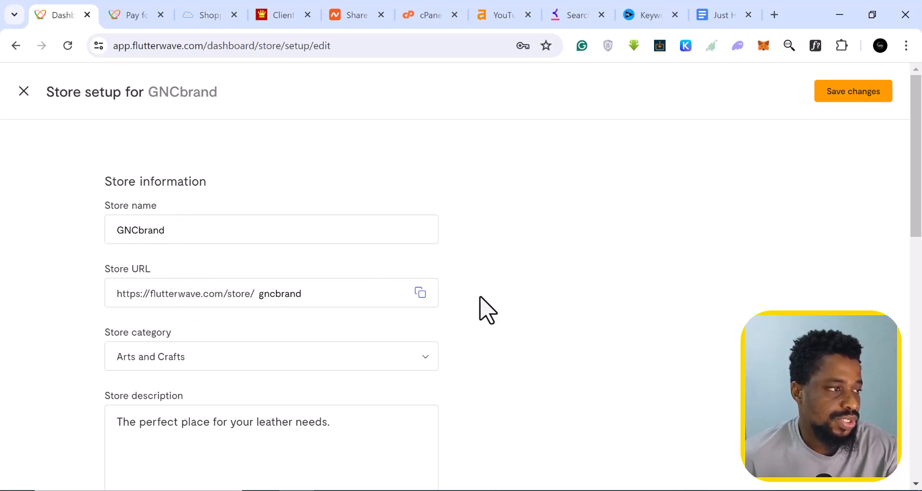
scroll(307, 293, "down", 2)
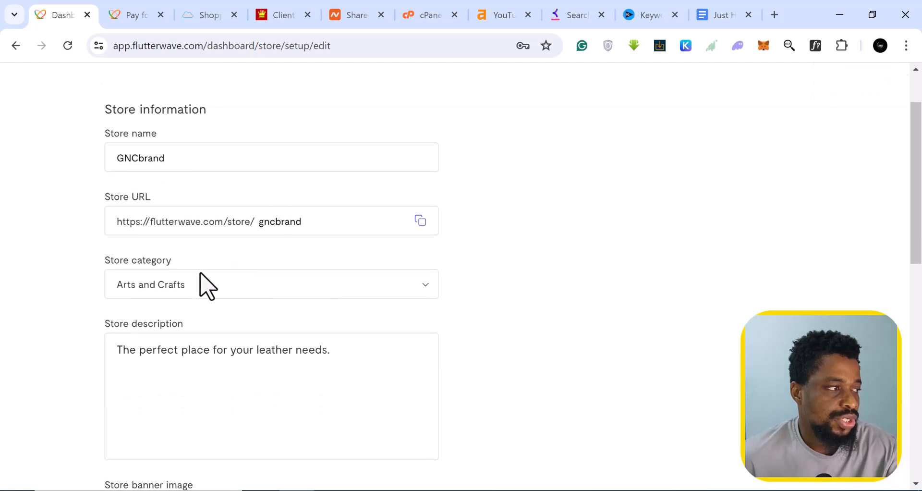
left_click(377, 284)
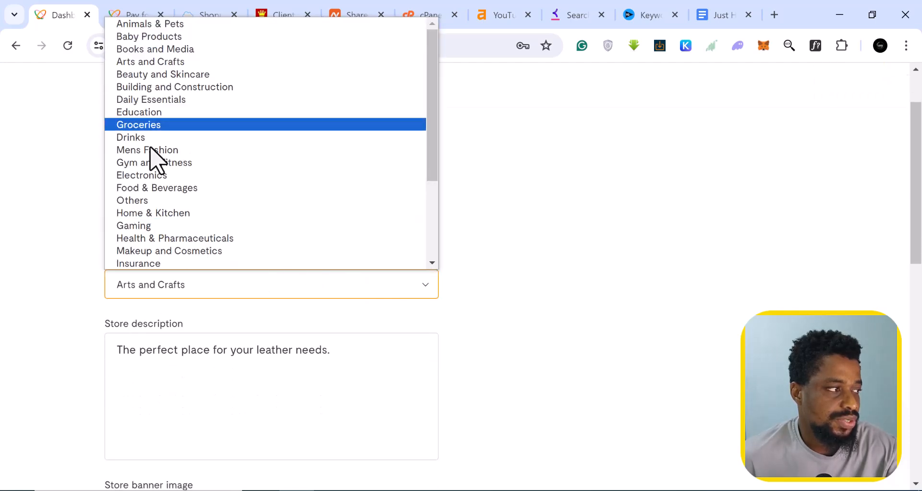
scroll(166, 240, "down", 3)
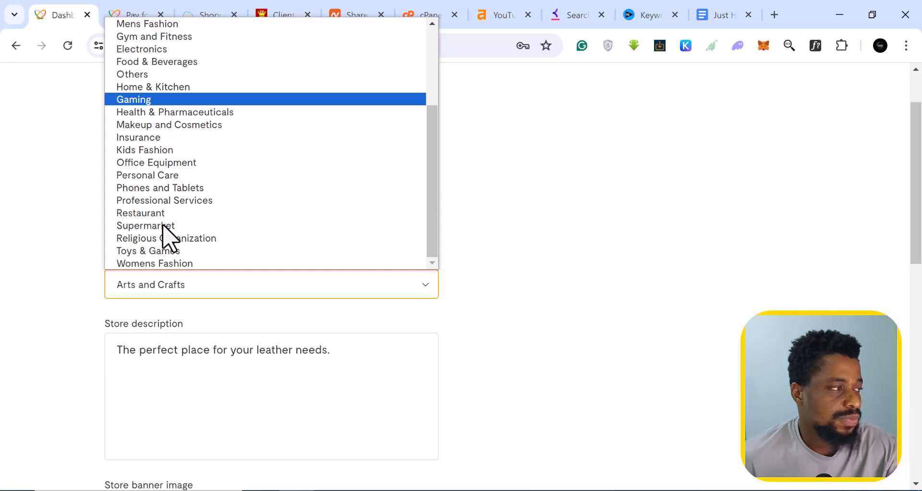
scroll(166, 225, "up", 3)
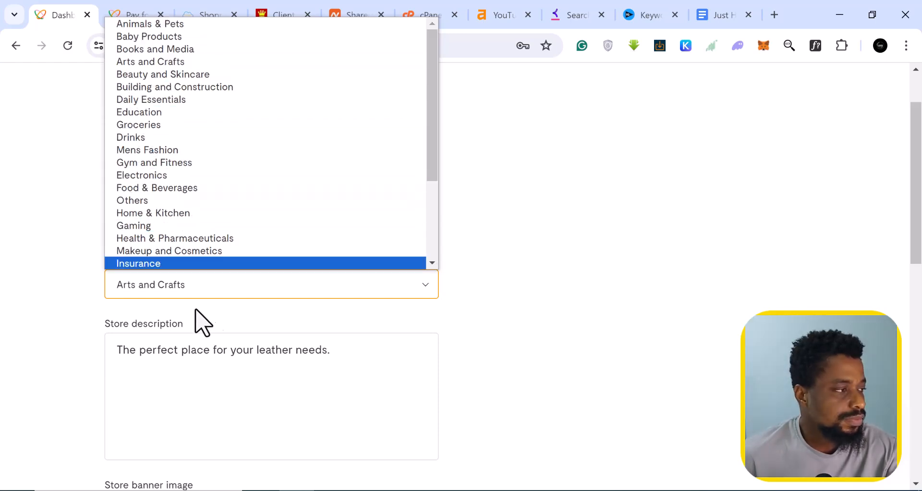
left_click(189, 358)
- Look over the remaining store details, close the editor unsaved, and open a new browser tab
left_click(189, 358)
scroll(179, 336, "down", 6)
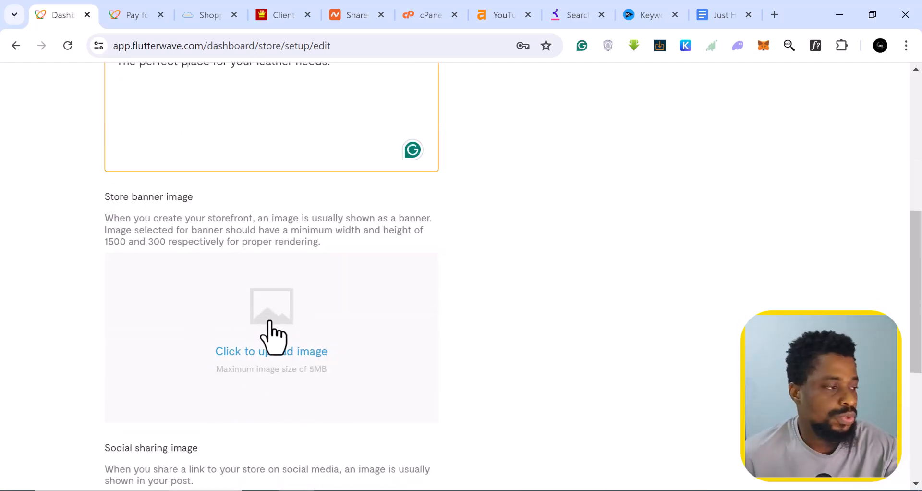
scroll(271, 336, "down", 3)
scroll(144, 309, "down", 2)
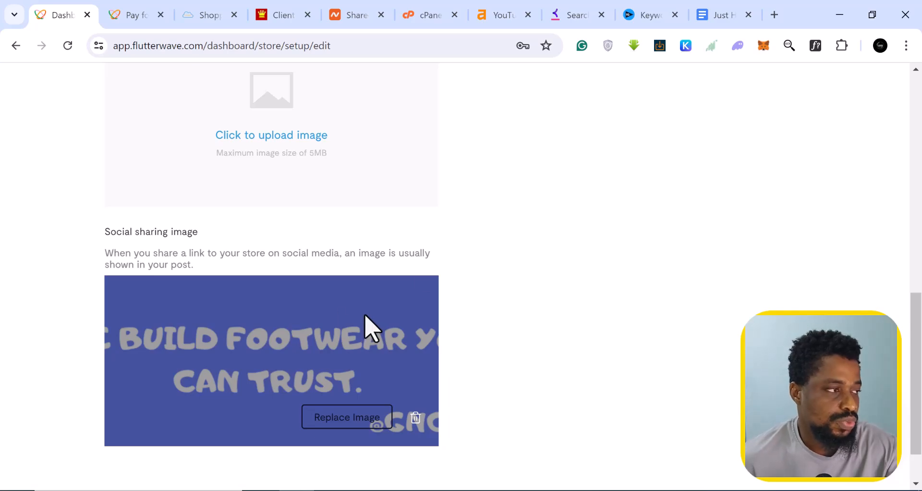
scroll(240, 293, "down", 1)
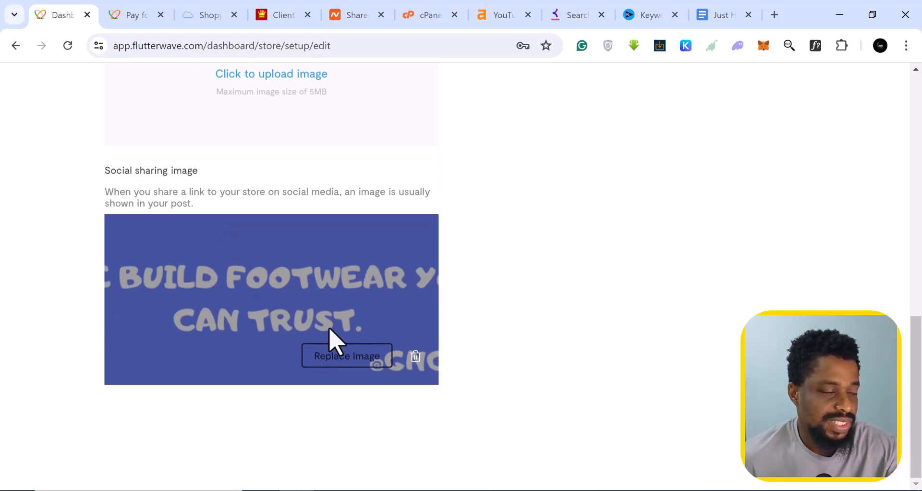
scroll(336, 341, "up", 10)
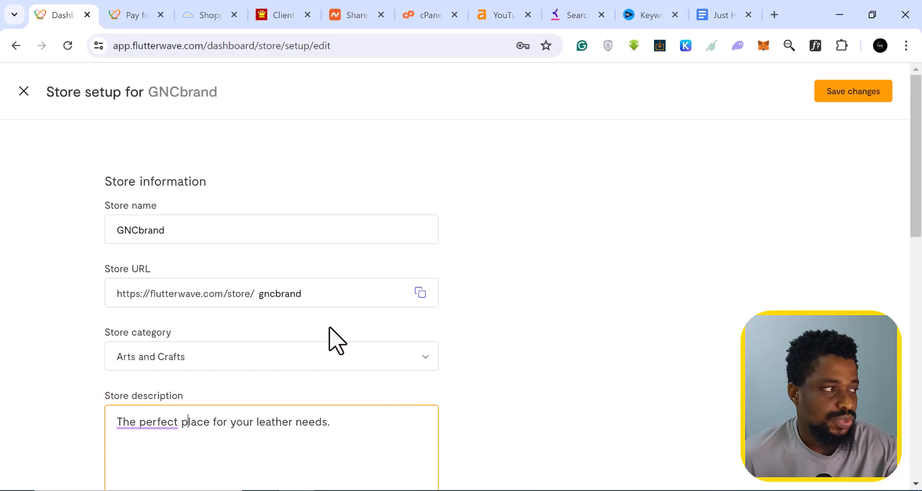
left_click(23, 90)
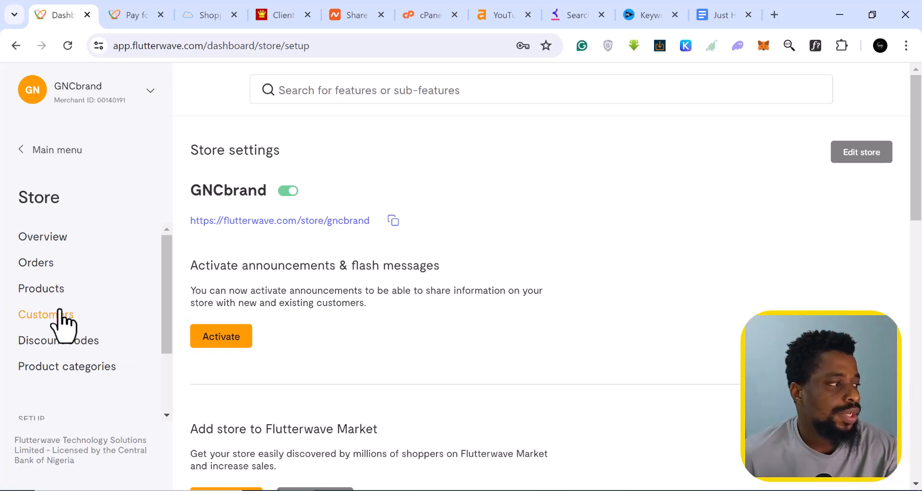
scroll(66, 323, "down", 2)
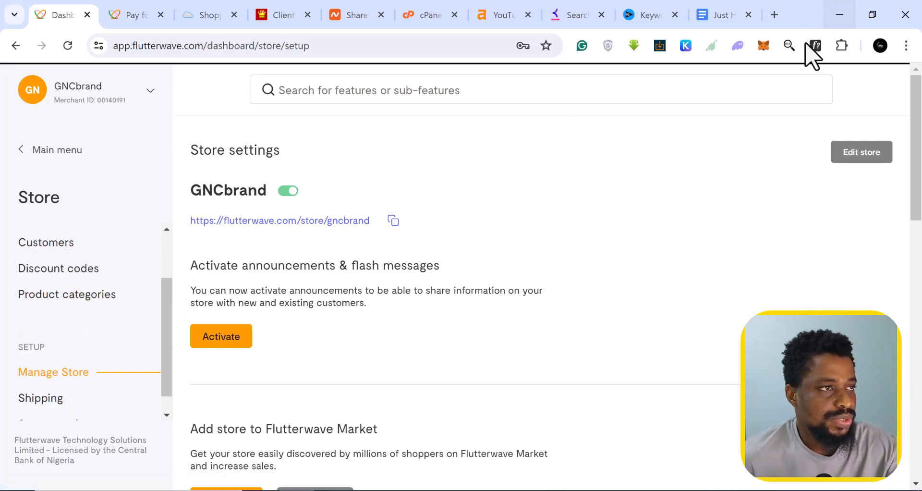
left_click(774, 14)
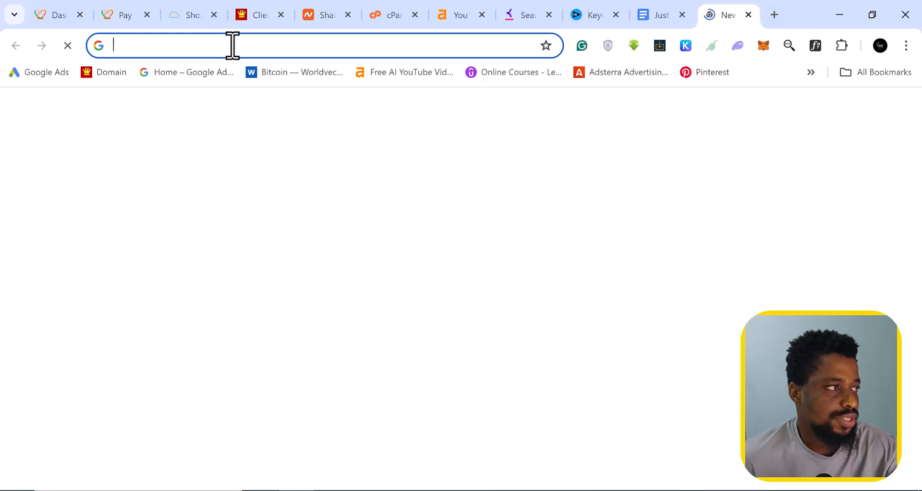
- Paste the copied store link into the new tab to view the storefront
right_click(235, 45)
left_click(326, 187)
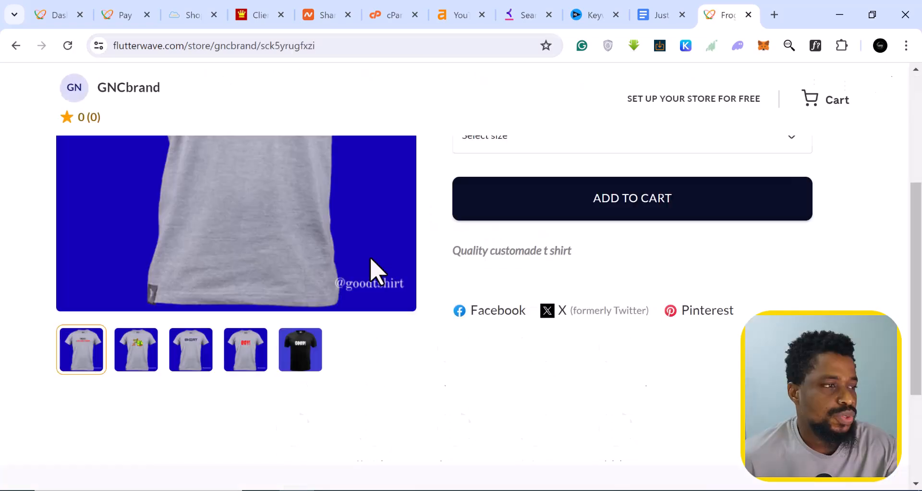
scroll(371, 257, "down", 1)
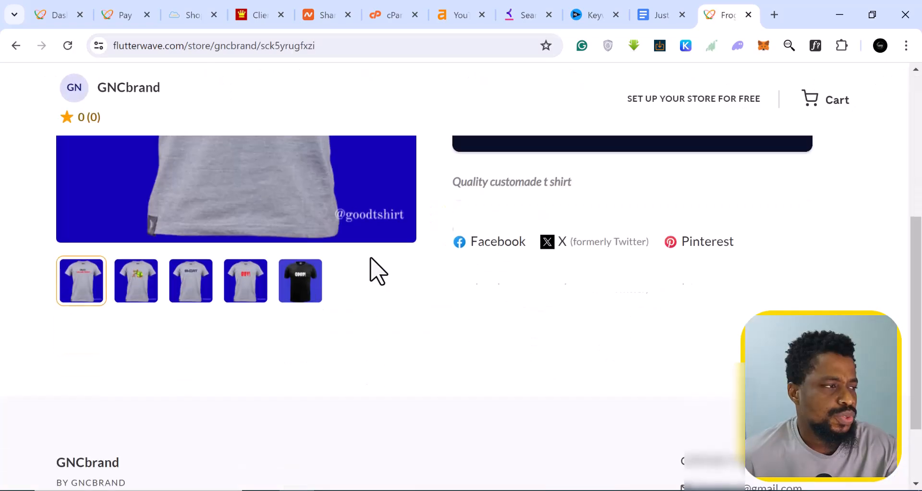
scroll(370, 257, "up", 2)
scroll(372, 260, "up", 3)
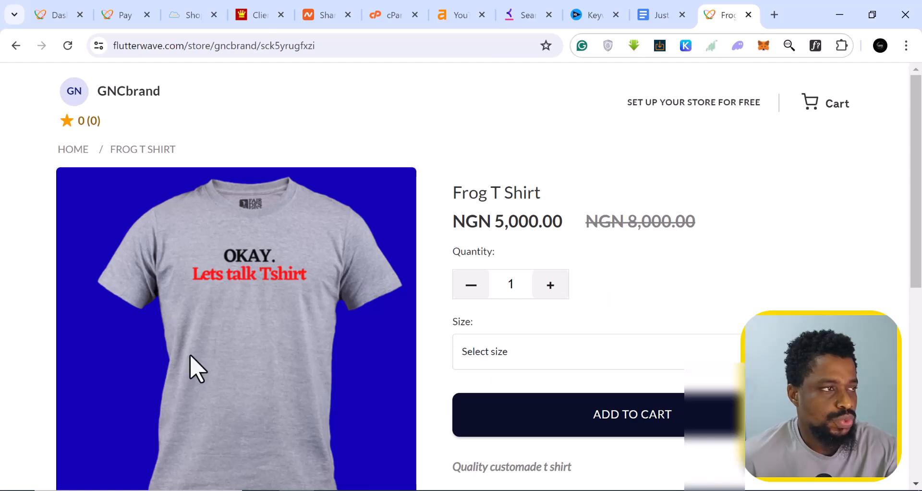
- Check the Frog T Shirt's Size options, then return to the Dashboard tab
scroll(204, 358, "down", 7)
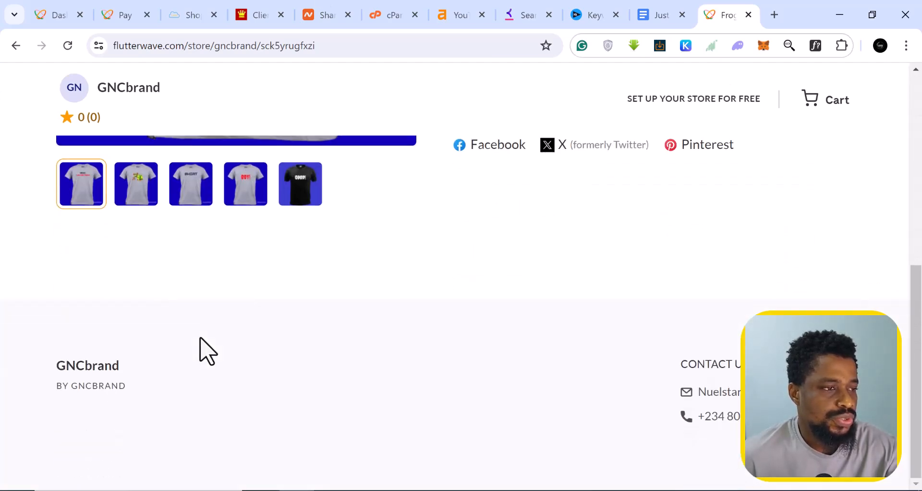
scroll(201, 336, "up", 3)
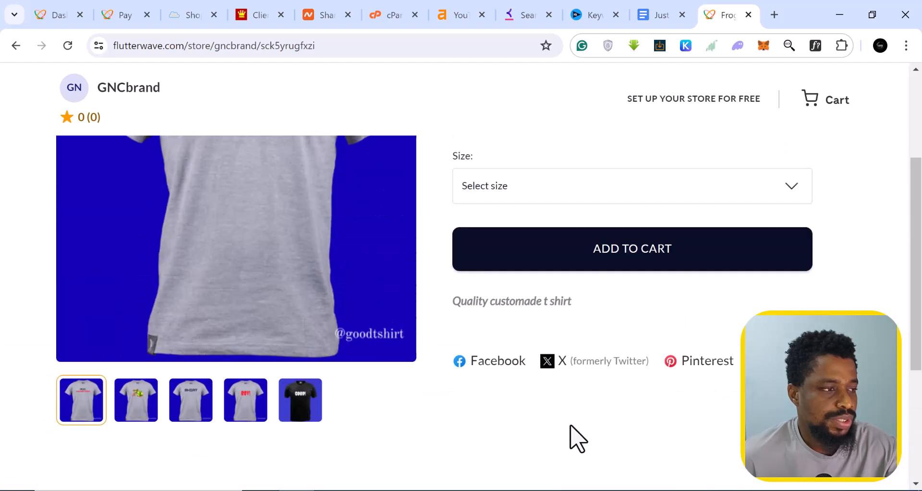
scroll(507, 326, "up", 3)
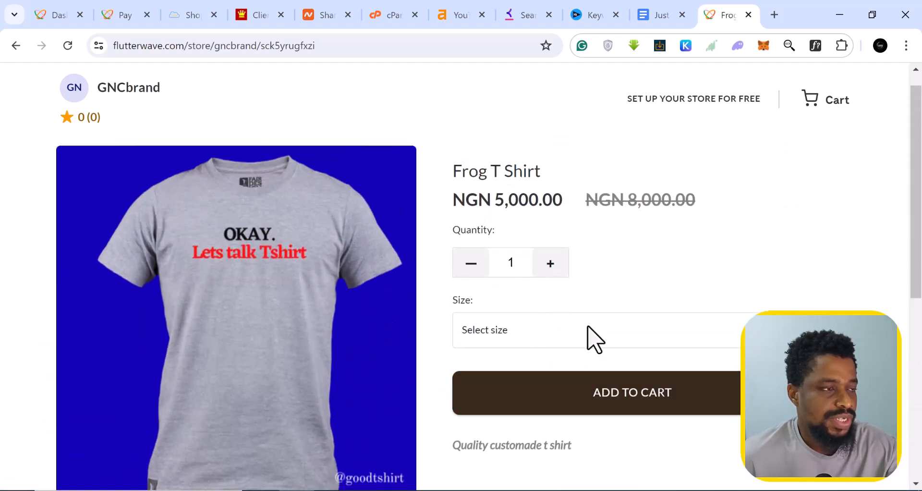
left_click(570, 336)
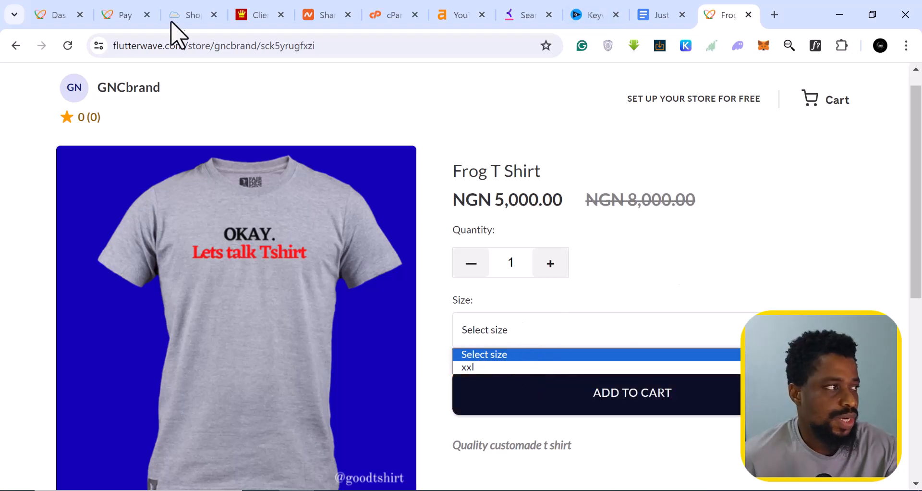
left_click(55, 17)
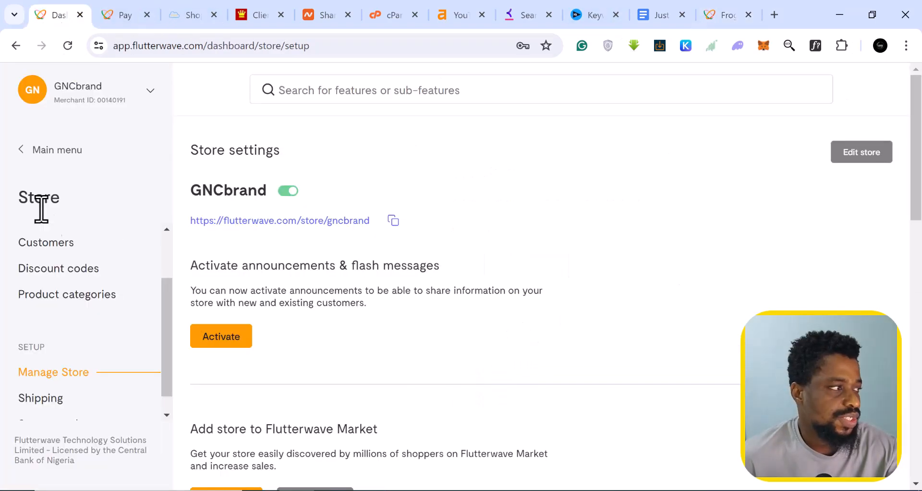
- Go to the store's Products list and open the Add new product form
scroll(96, 317, "up", 3)
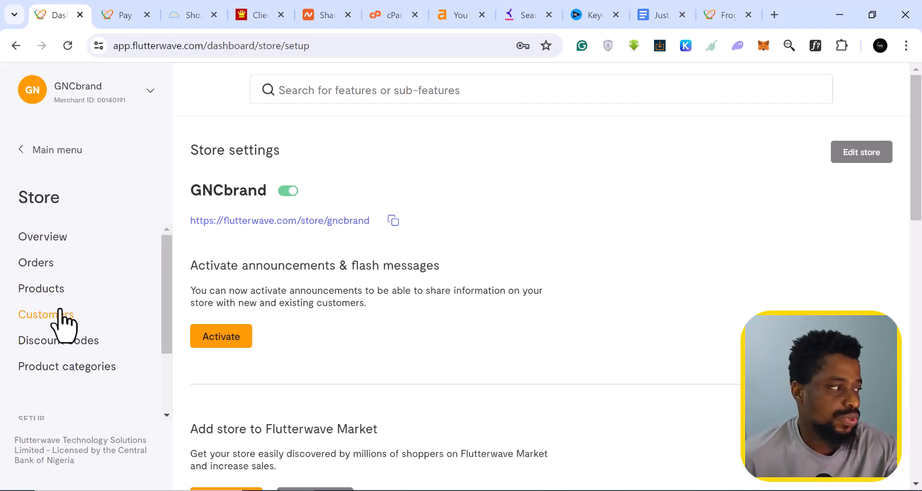
left_click(42, 295)
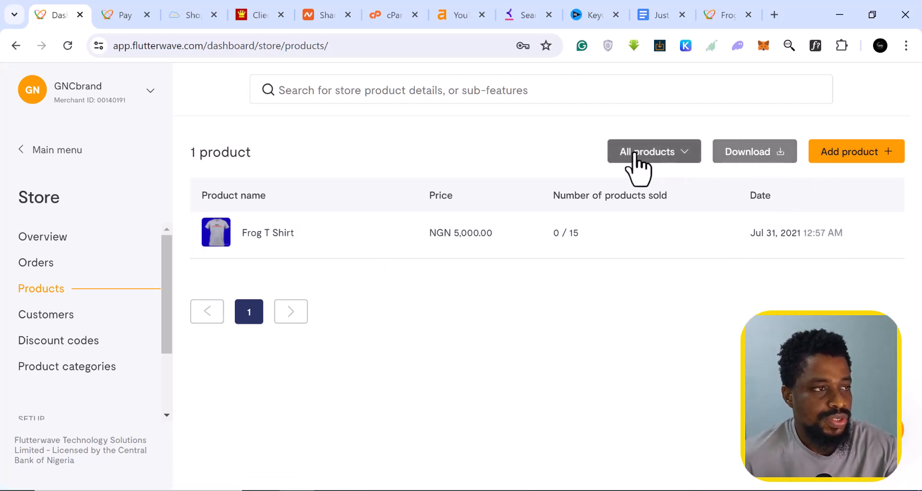
left_click(859, 164)
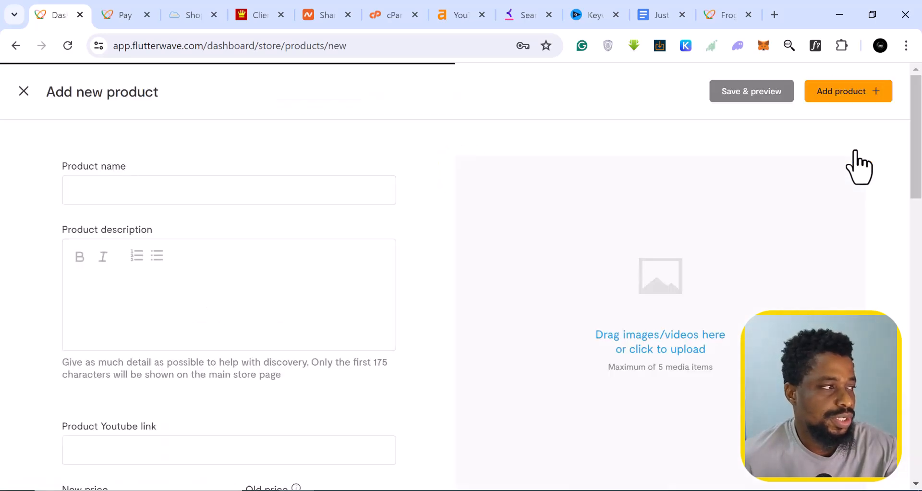
- Enter the product name bOYA mICROPHONE
left_click(123, 192)
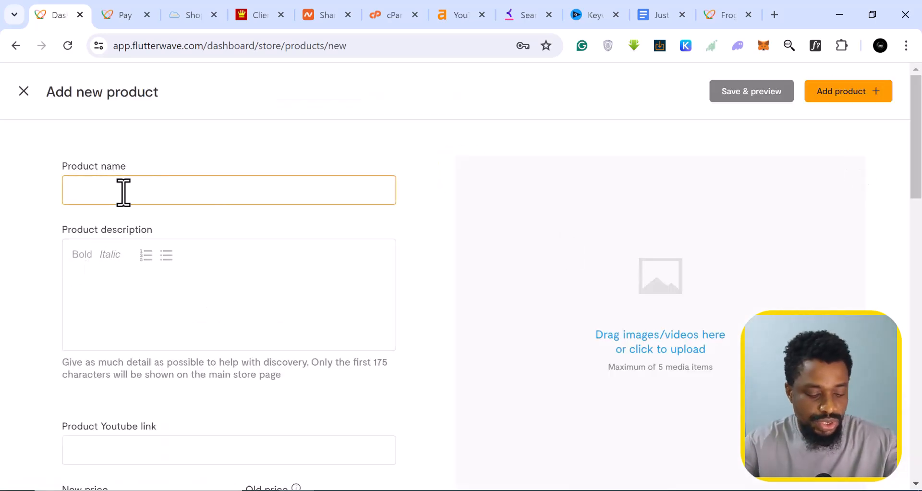
type("N")
key("BackSpace")
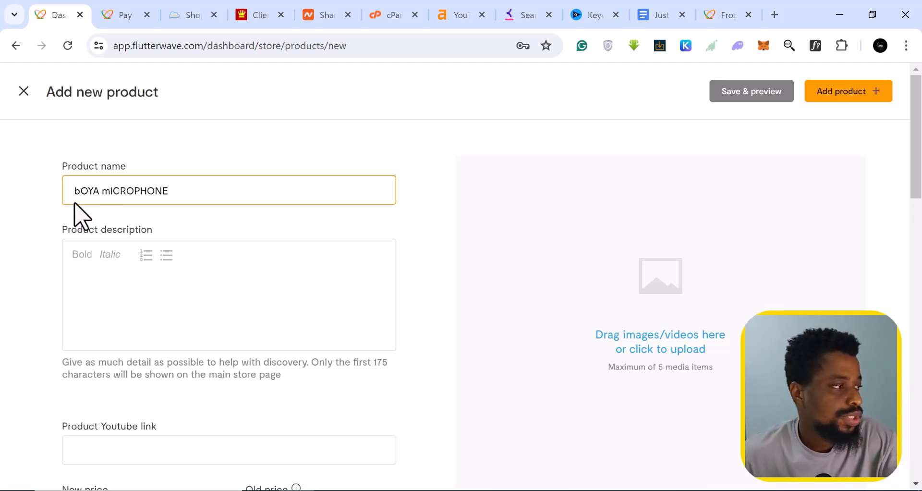
- Write the description 'THIS IS A CONDSERNDER FOR YOUTUBERS AND CONTENT CREATORS', correcting the first word
left_click(102, 287)
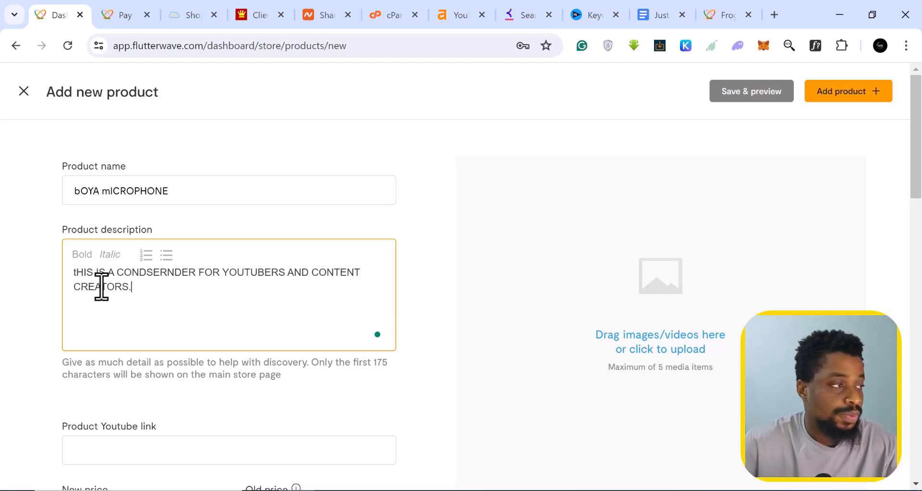
left_click(82, 270)
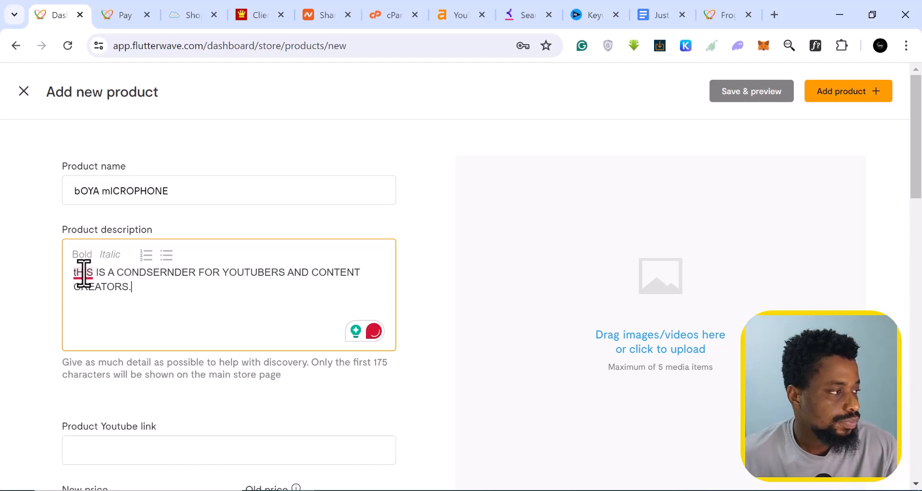
left_click(94, 314)
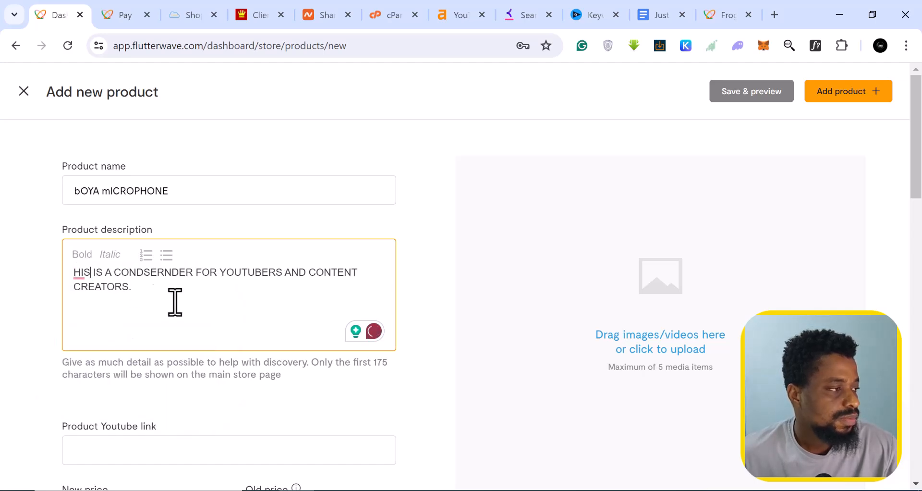
scroll(159, 298, "down", 3)
scroll(90, 158, "up", 1)
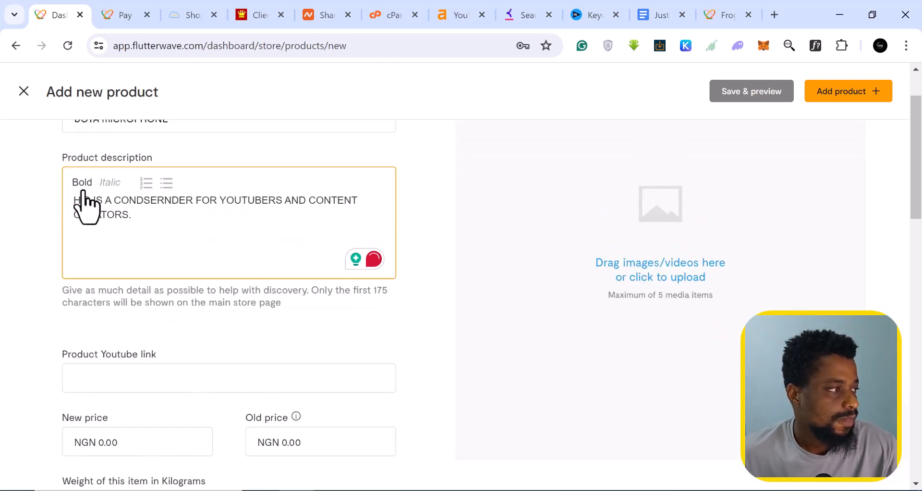
left_click(82, 200)
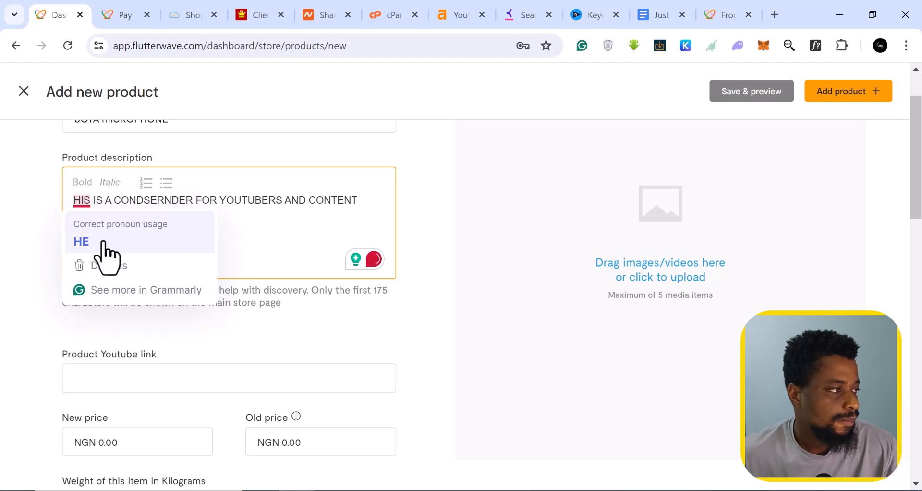
left_click(76, 200)
type("T")
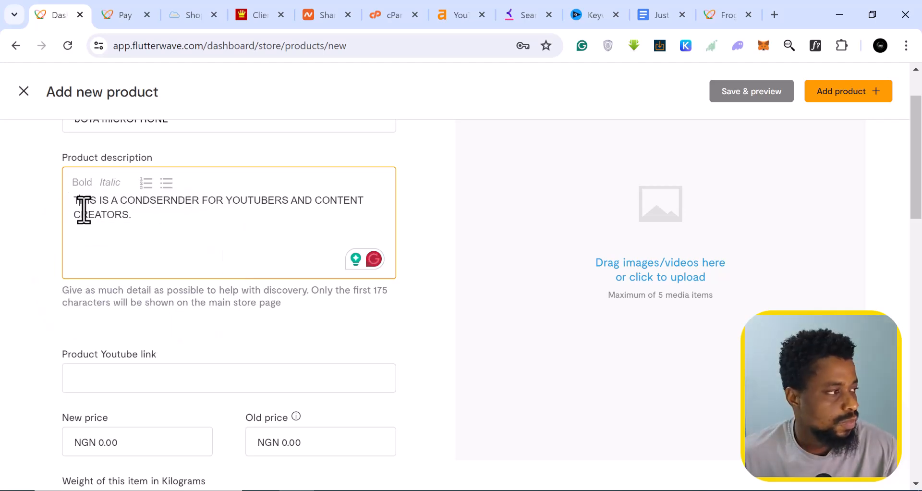
scroll(181, 247, "down", 2)
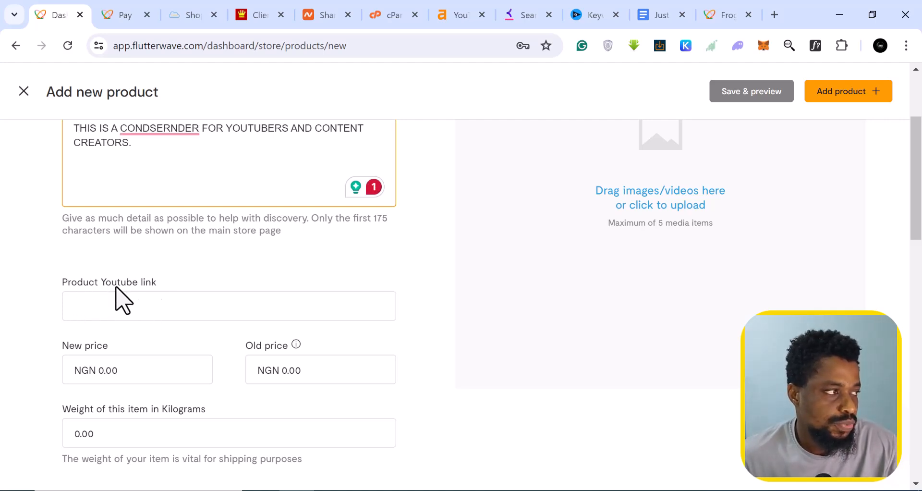
mouse_move(165, 129)
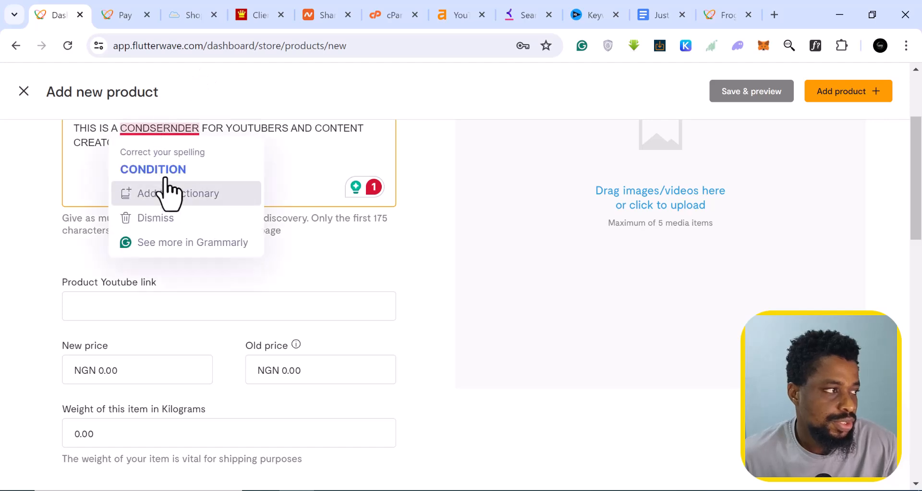
scroll(160, 247, "down", 3)
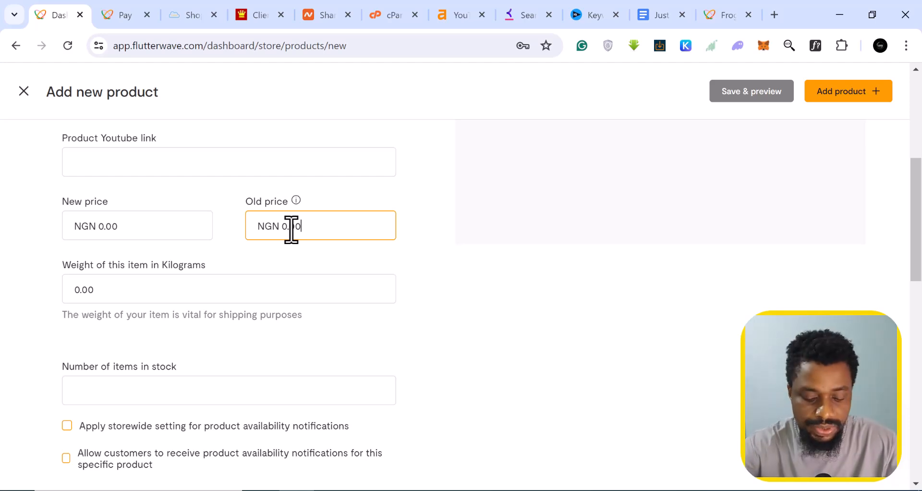
- Set old price NGN 50,000 and new price NGN 25,000, show the discount in currency, and enter 15 in stock
type("50,00")
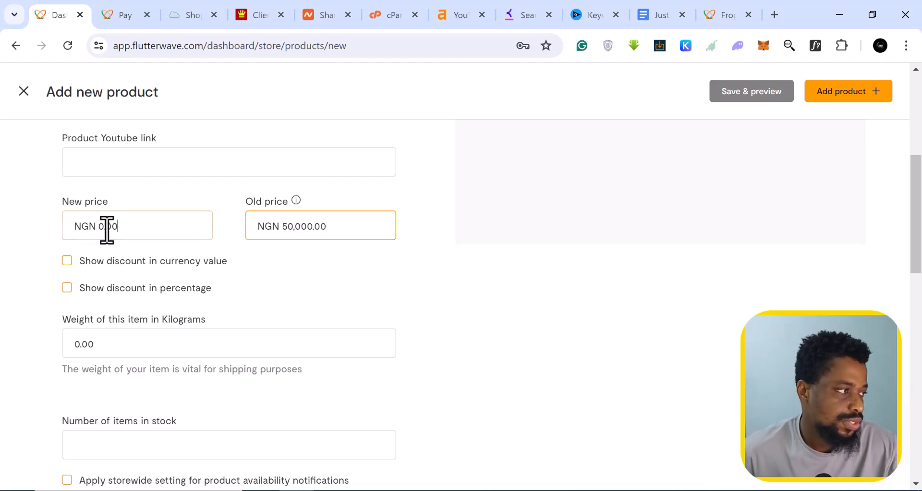
left_click(106, 228)
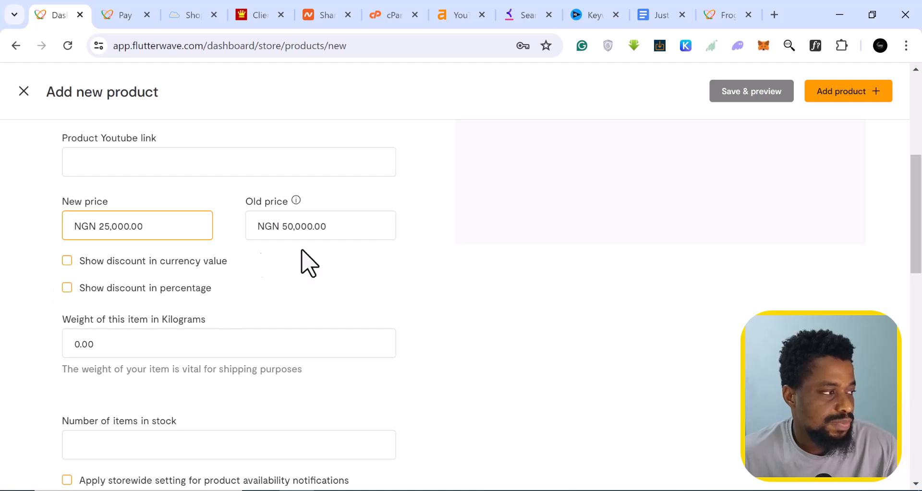
left_click(67, 267)
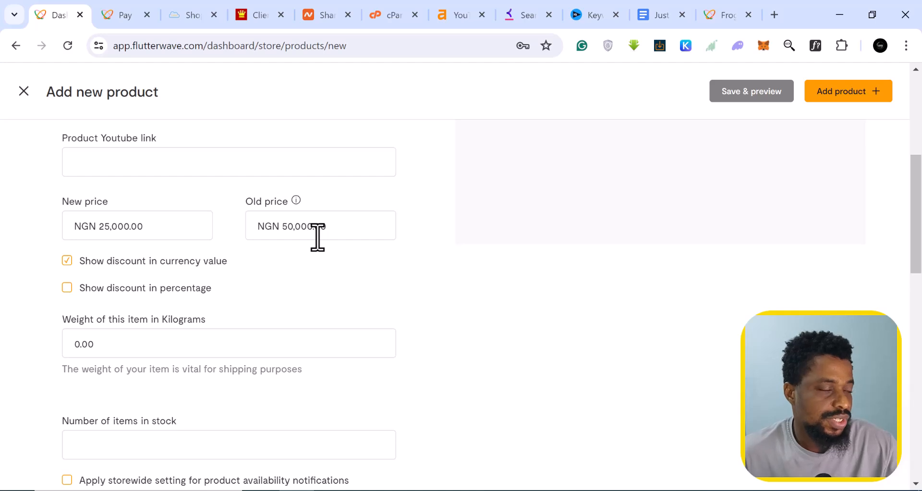
scroll(288, 241, "down", 1)
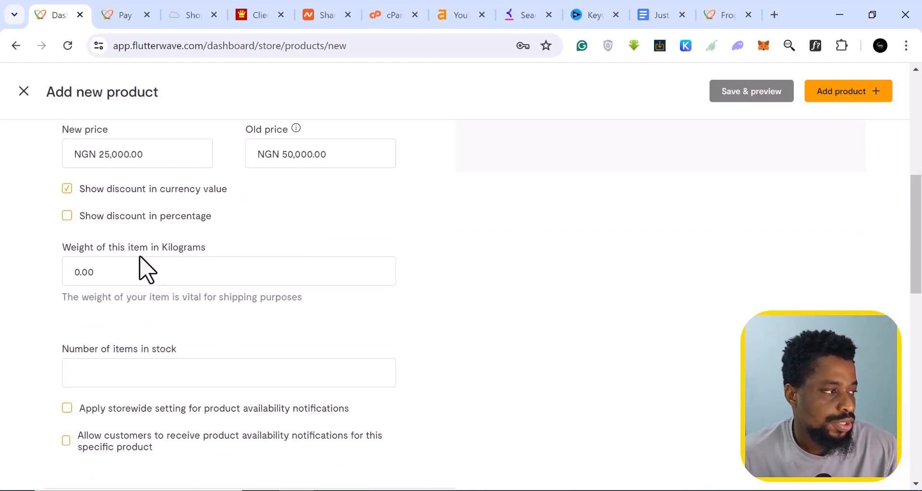
scroll(154, 268, "down", 1)
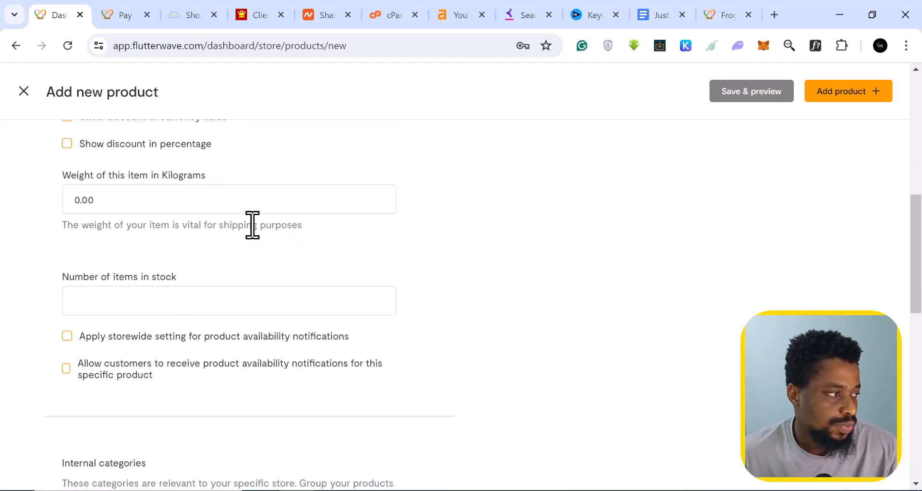
scroll(150, 302, "down", 1)
left_click(110, 223)
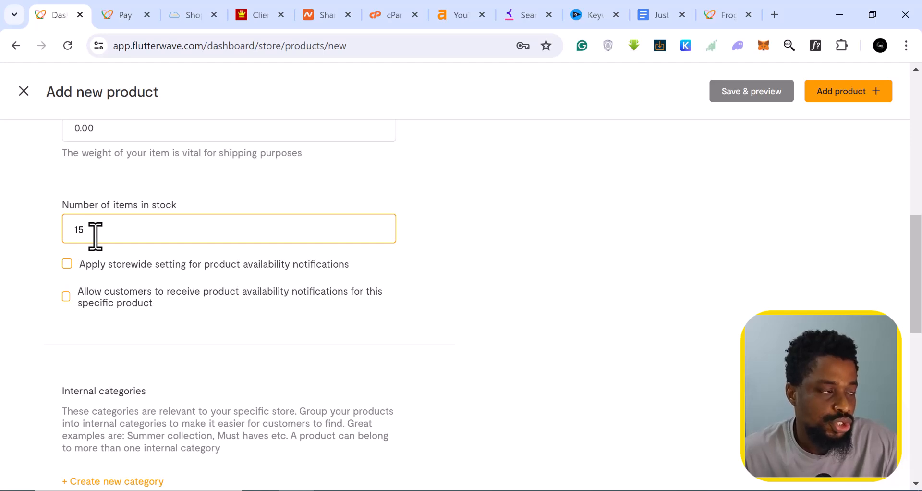
- File the product under the Shoes internal category and the Electronics marketplace category
scroll(96, 235, "down", 5)
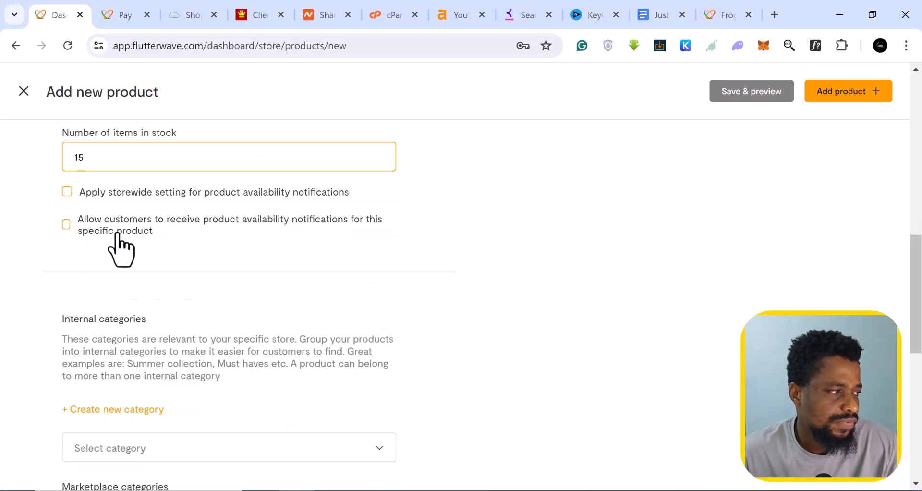
scroll(137, 218, "up", 2)
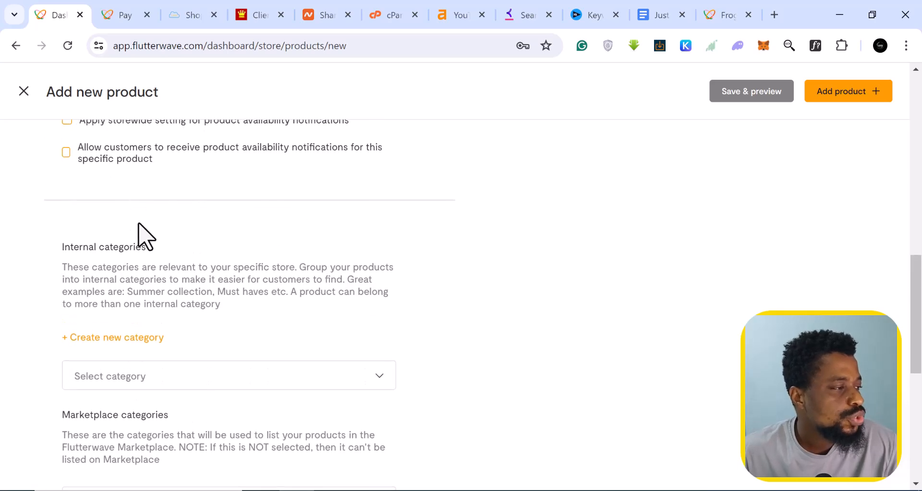
scroll(216, 267, "down", 2)
left_click(238, 312)
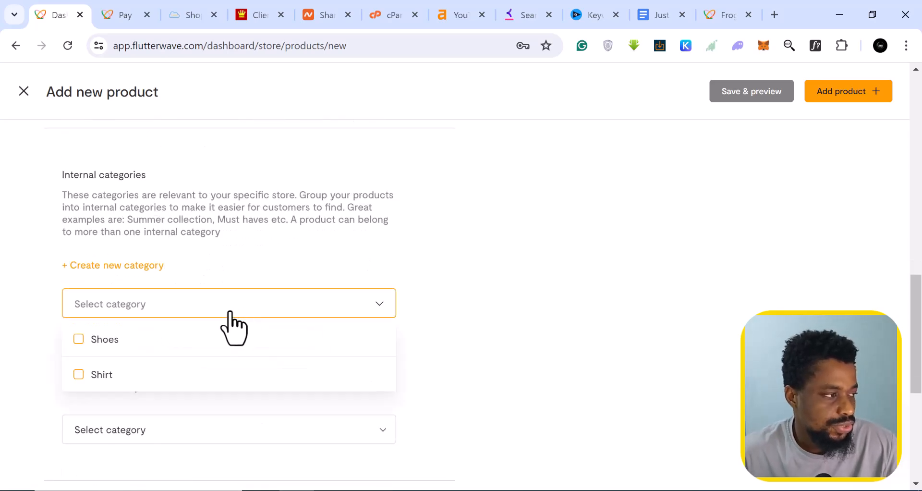
scroll(229, 313, "down", 2)
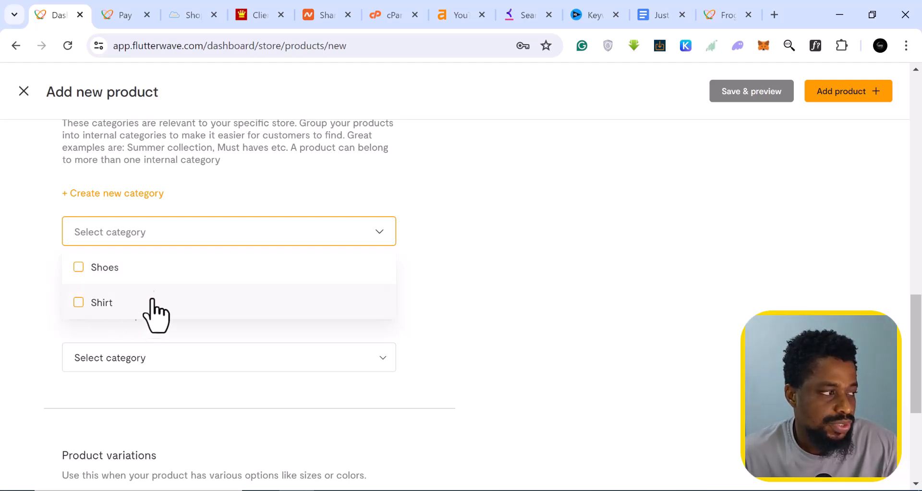
left_click(80, 268)
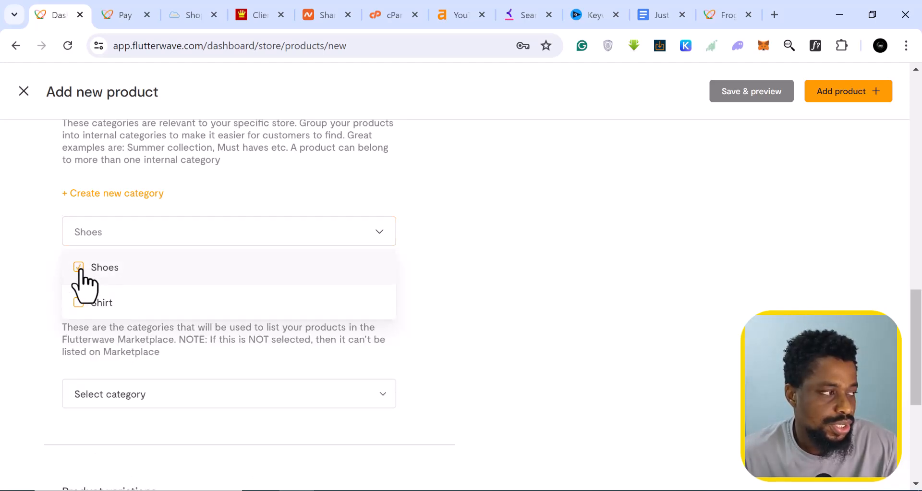
scroll(240, 271, "down", 3)
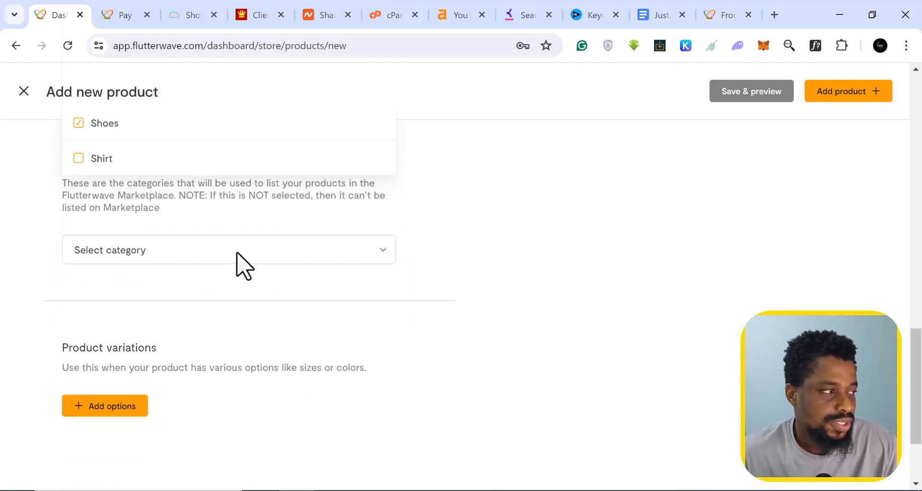
left_click(242, 265)
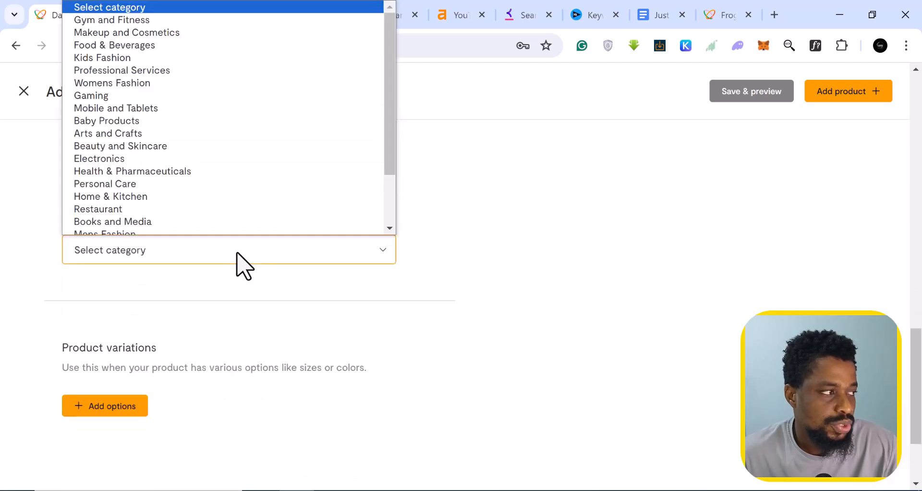
left_click(99, 155)
scroll(160, 278, "up", 2)
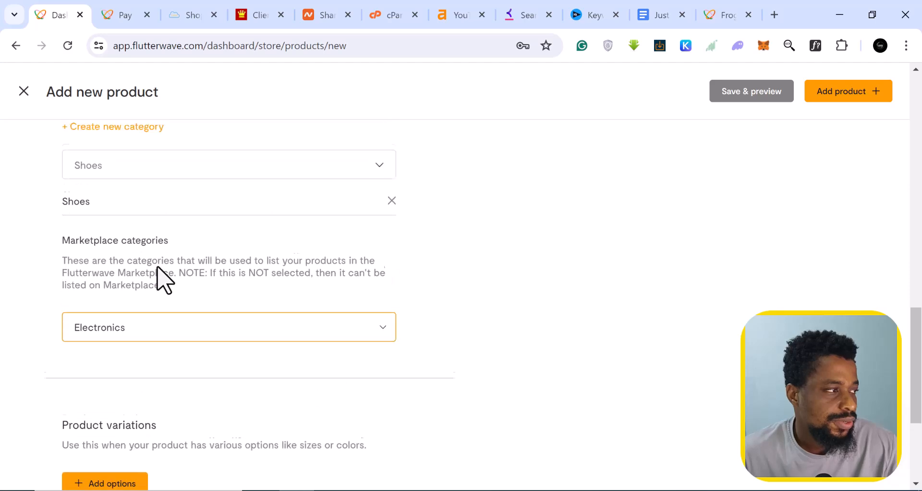
scroll(148, 332, "up", 2)
scroll(140, 318, "up", 2)
scroll(140, 323, "down", 2)
left_click_drag(63, 328, 175, 354)
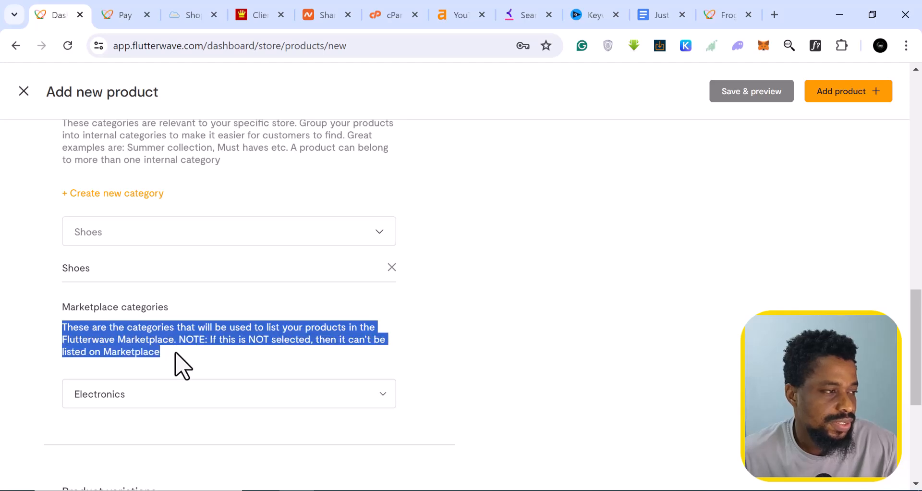
left_click(176, 355)
scroll(164, 336, "down", 5)
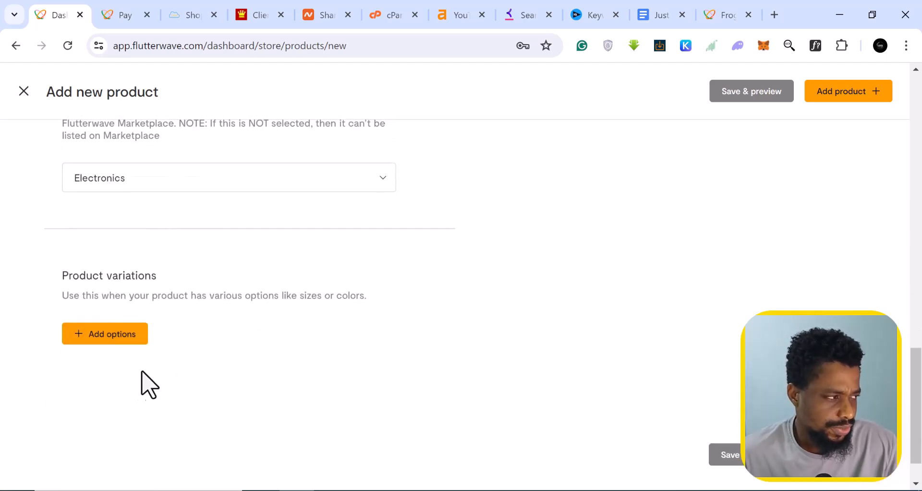
- Add a Size variation option to the product
left_click(119, 344)
scroll(72, 370, "down", 1)
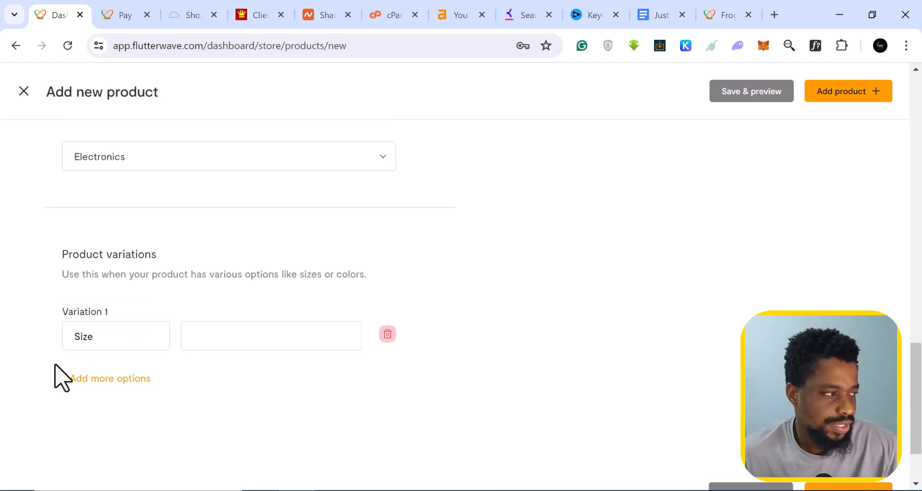
scroll(56, 366, "down", 1)
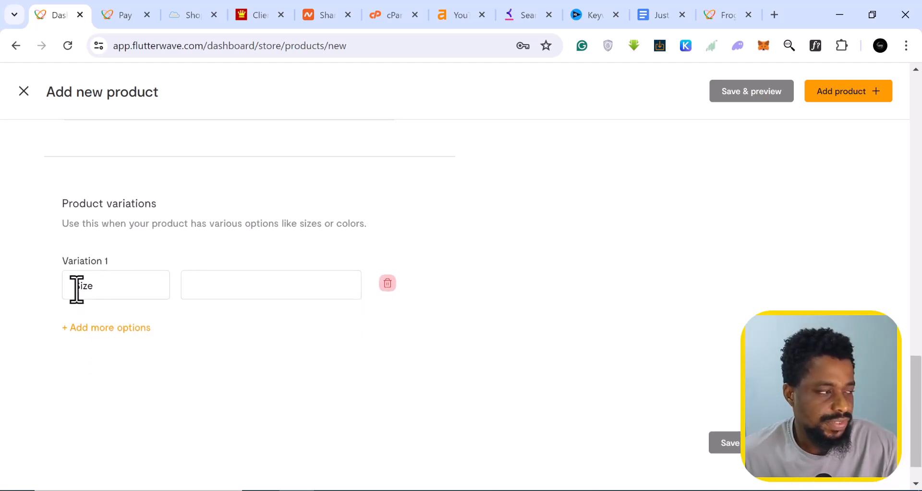
left_click(204, 294)
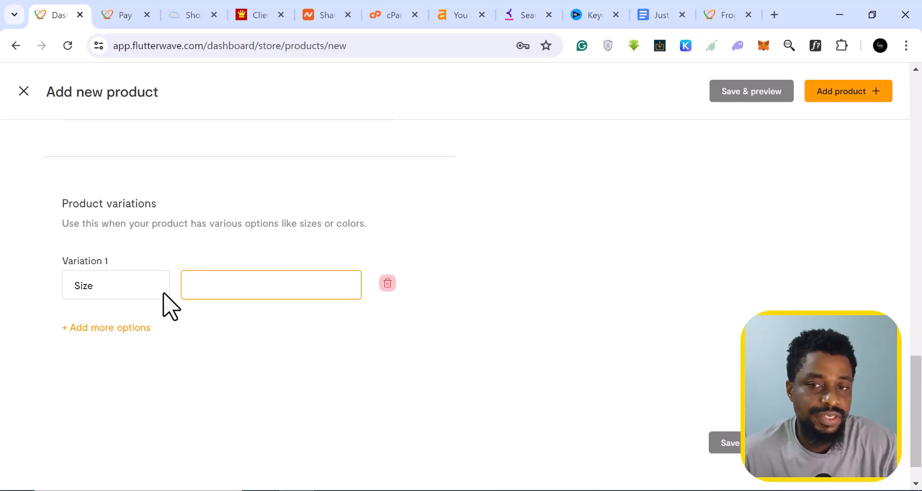
scroll(162, 340, "up", 8)
scroll(161, 340, "up", 12)
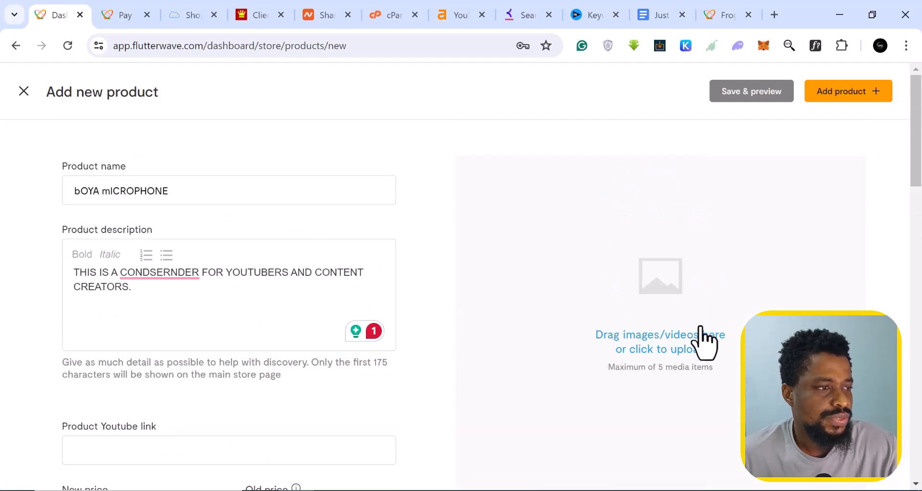
- Upload a product image from the Downloads folder into the media area
left_click(663, 321)
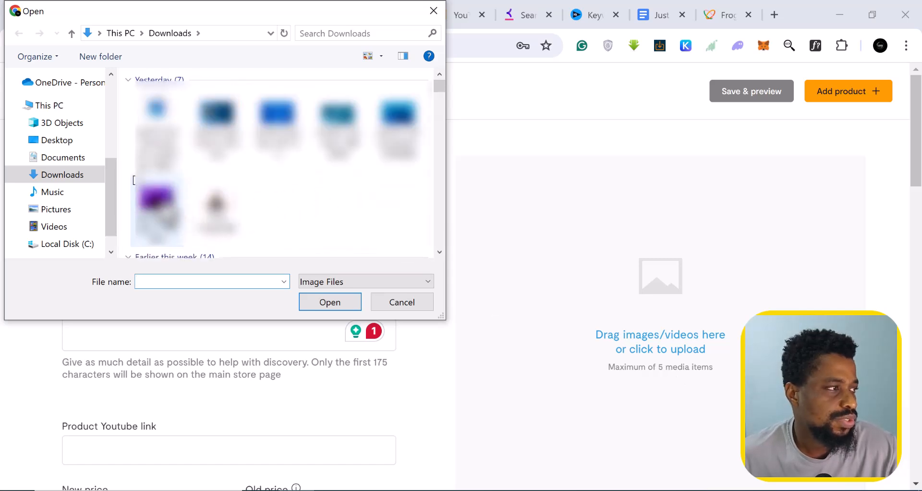
scroll(134, 180, "down", 3)
scroll(134, 180, "down", 3)
scroll(134, 179, "down", 3)
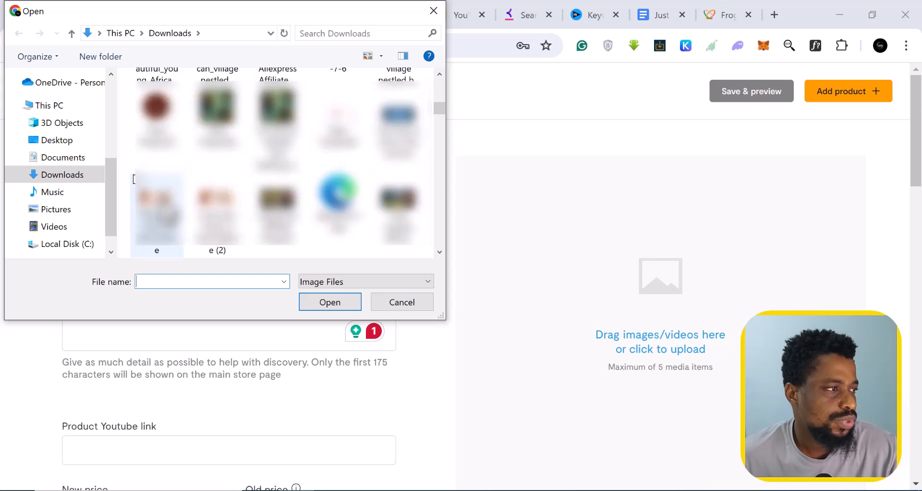
double_click(216, 240)
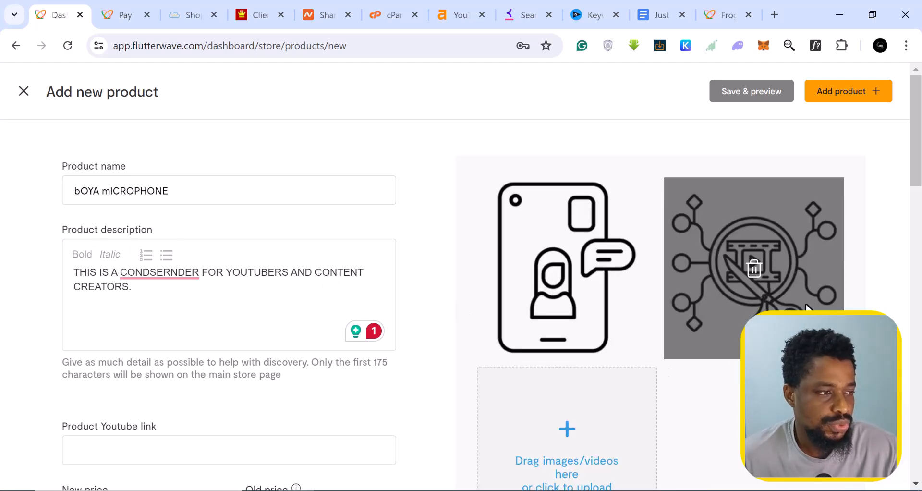
- Fix the product name's first letter to a capital B, making it BOYA MICROPHONE
left_click(77, 191)
key("BackSpace")
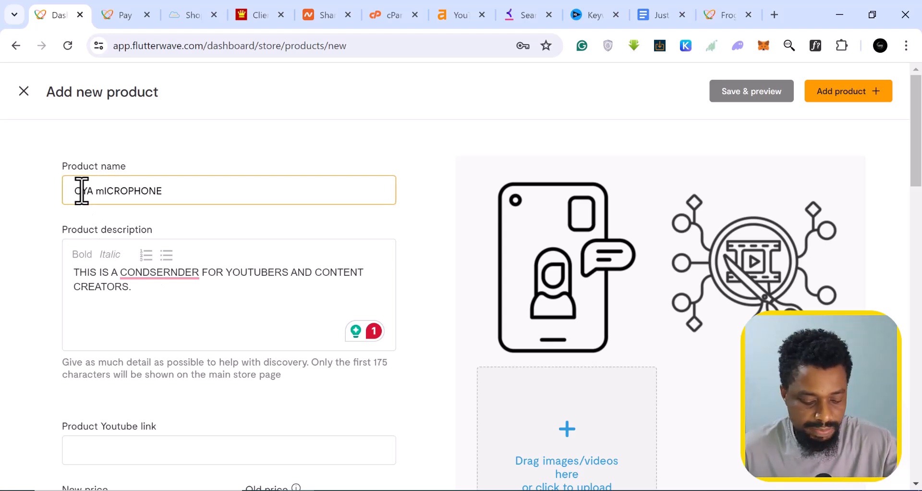
type("B")
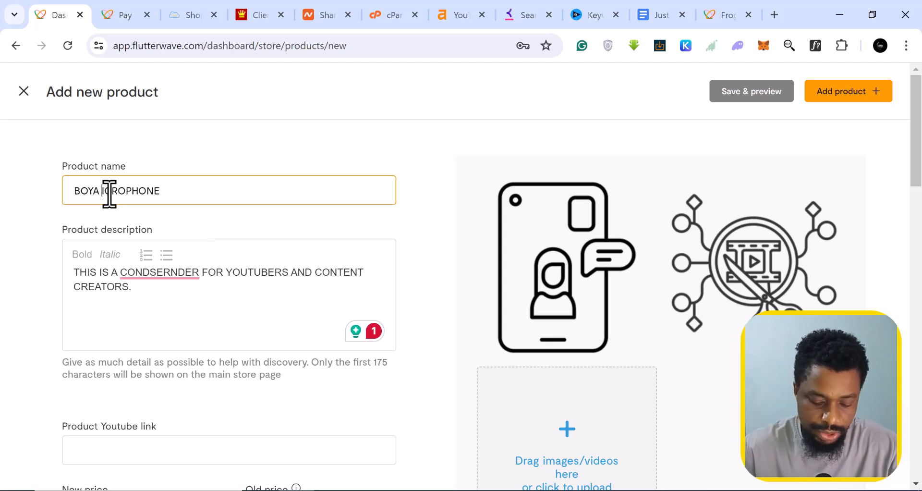
- Set the product weight to 0.05 kg
scroll(362, 230, "down", 12)
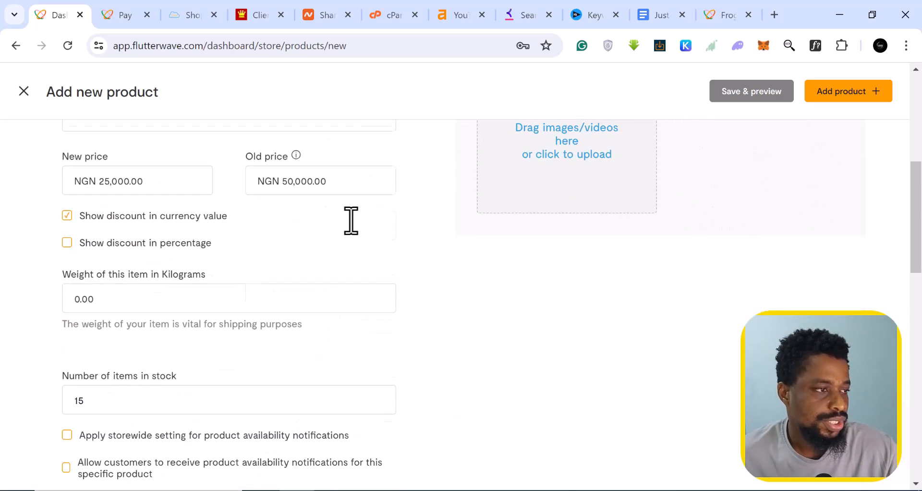
scroll(351, 222, "down", 10)
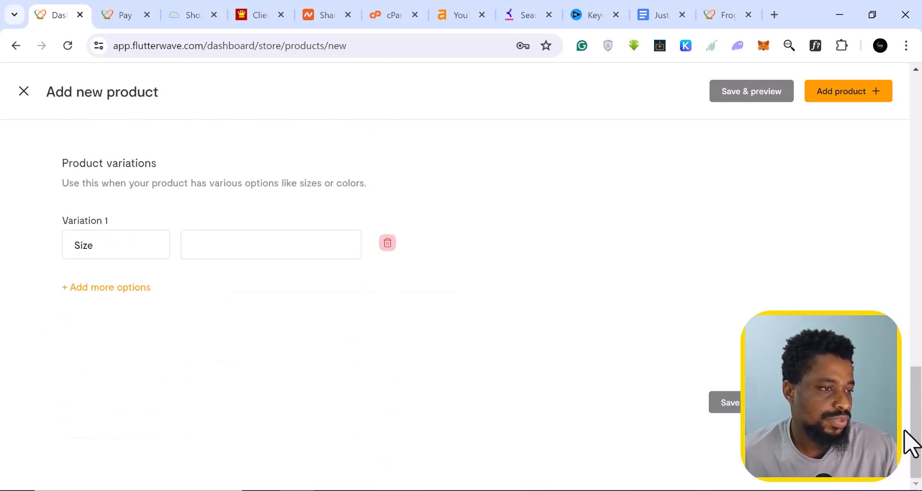
scroll(340, 303, "up", 20)
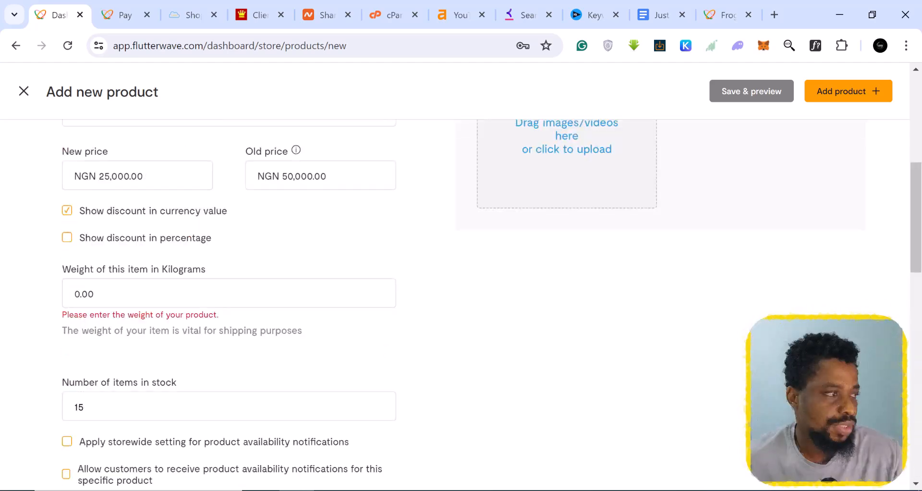
scroll(382, 278, "down", 6)
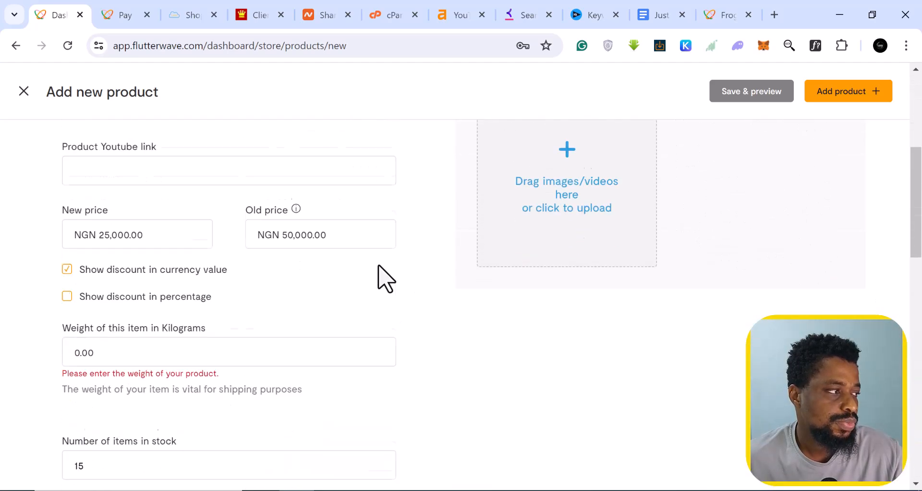
left_click(93, 348)
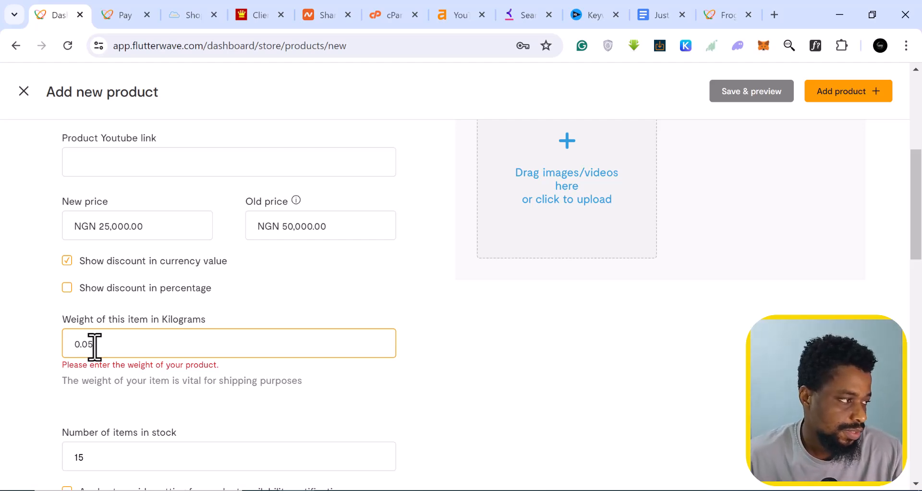
scroll(177, 414, "down", 15)
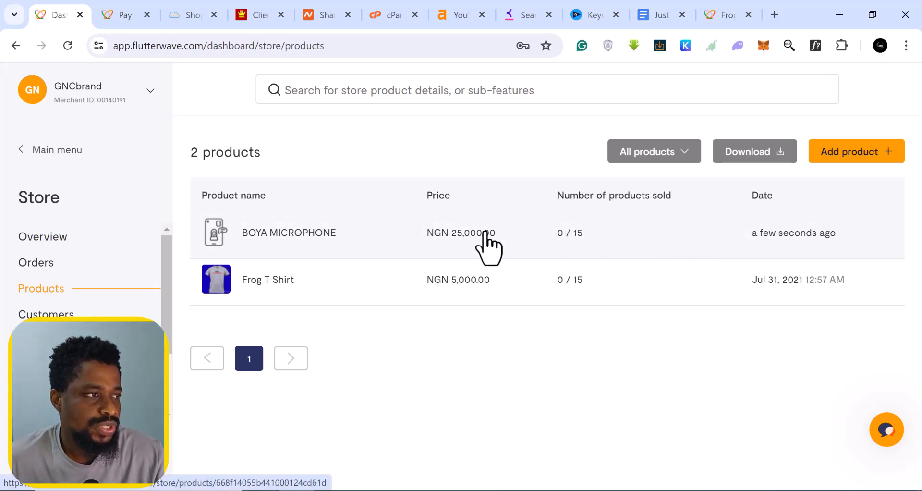
- Save the BOYA MICROPHONE product from its options menu and return to the Frog T Shirt storefront tab
left_click(314, 239)
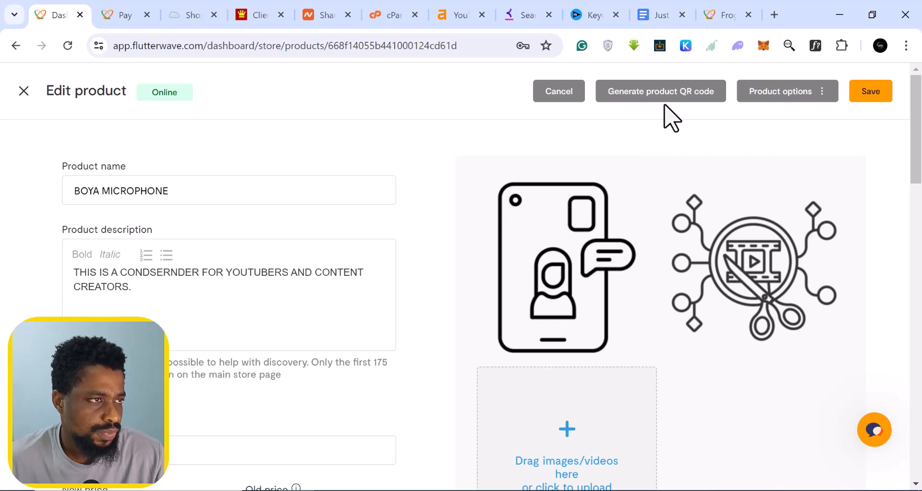
scroll(664, 111, "down", 5)
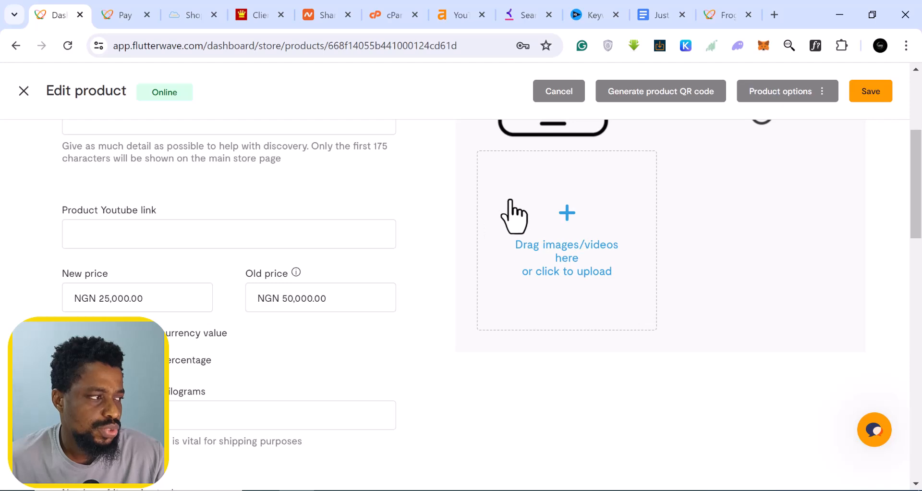
scroll(513, 214, "up", 5)
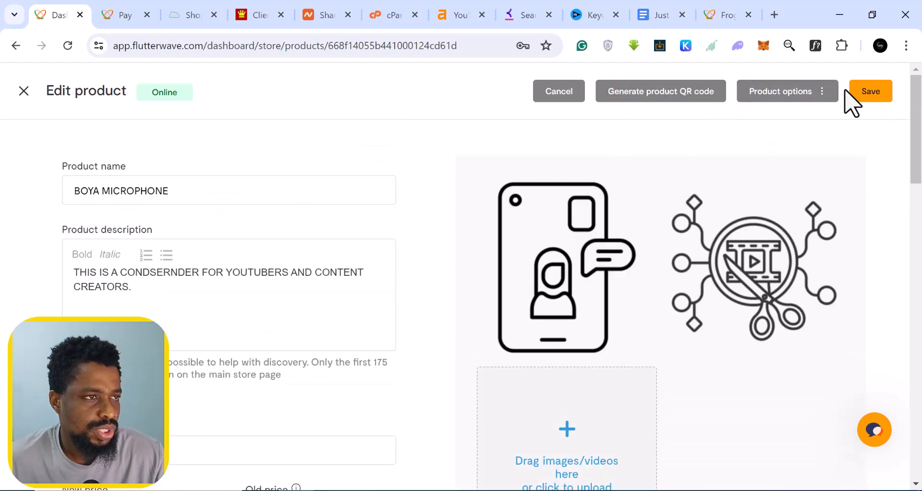
left_click(824, 98)
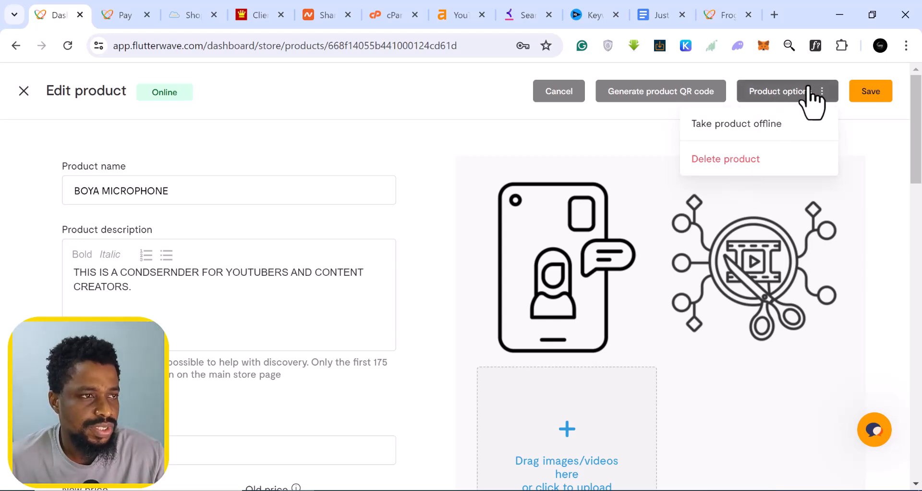
left_click(873, 93)
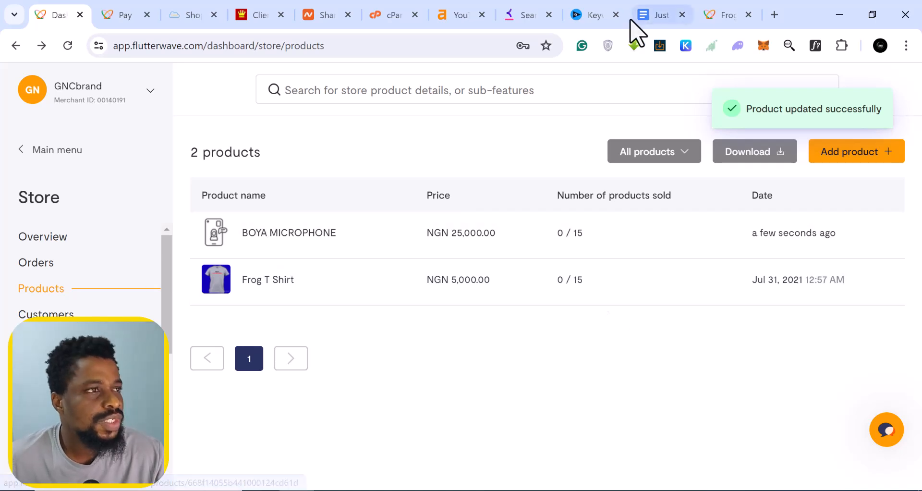
left_click(728, 17)
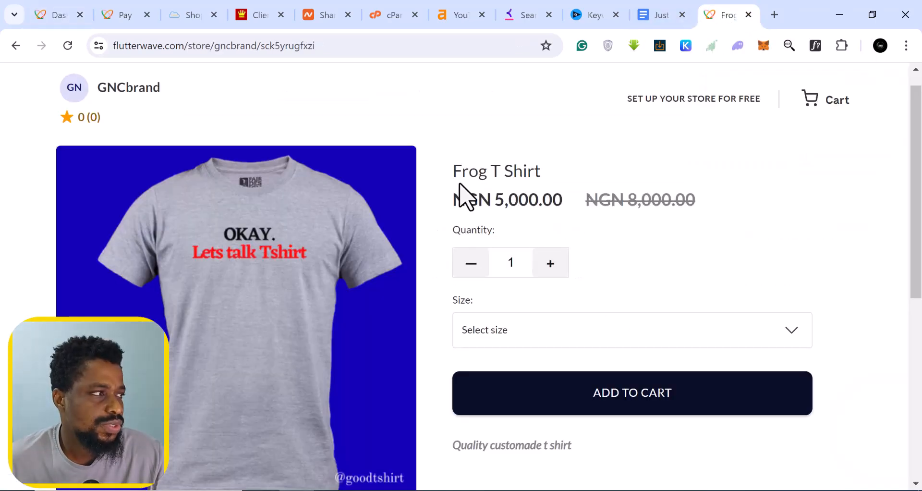
- Reload the storefront, go to the GNCbrand store home, and open the BOYA MICROPHONE product page
left_click(67, 51)
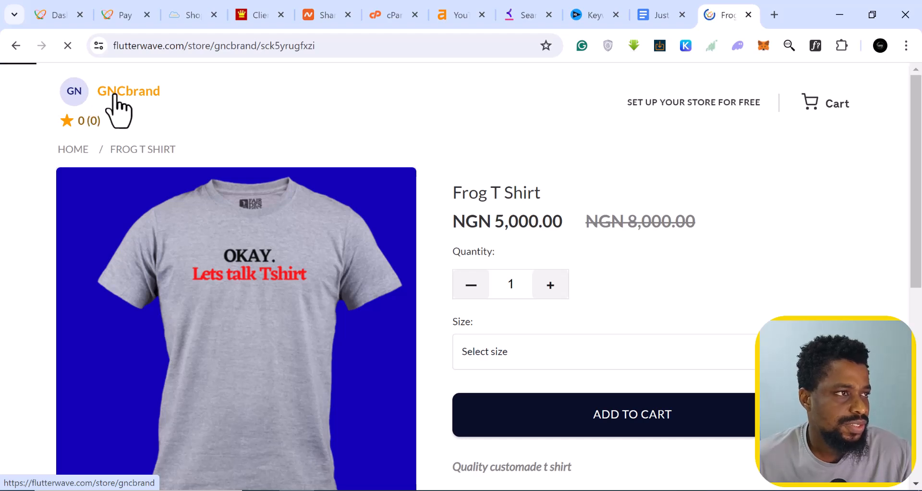
left_click(115, 96)
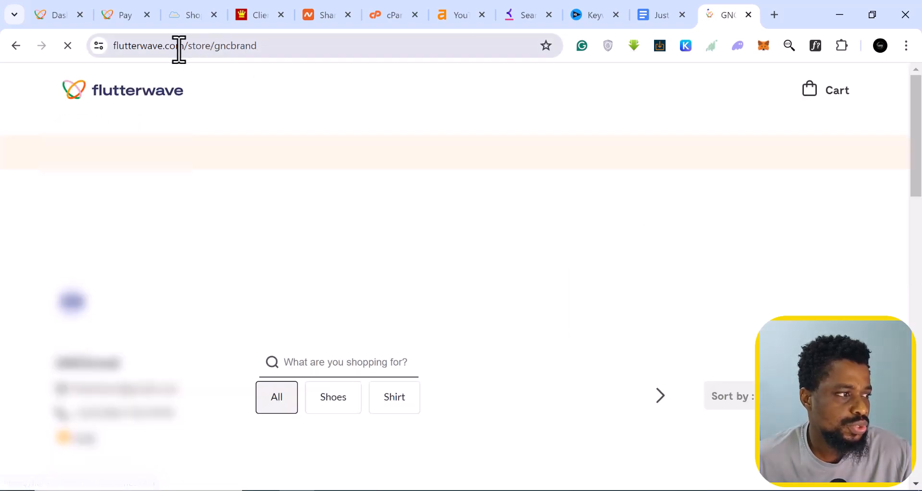
scroll(308, 249, "down", 3)
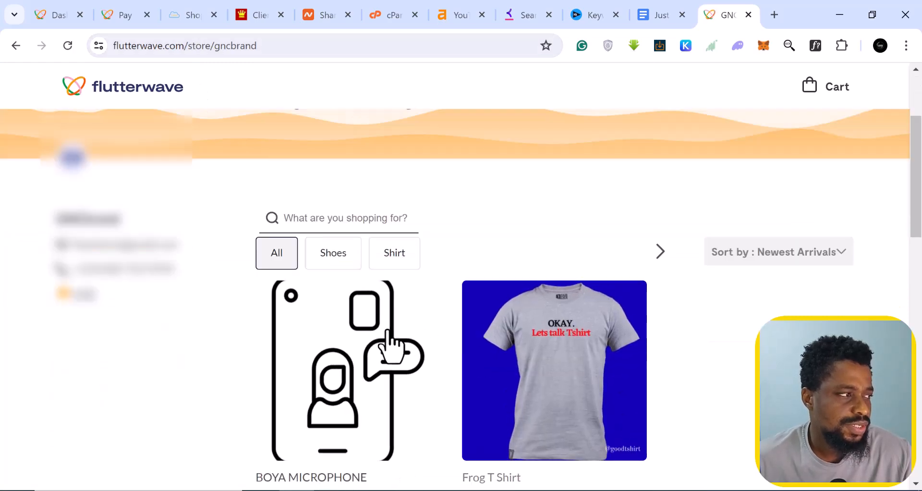
scroll(391, 339, "down", 2)
scroll(392, 340, "up", 2)
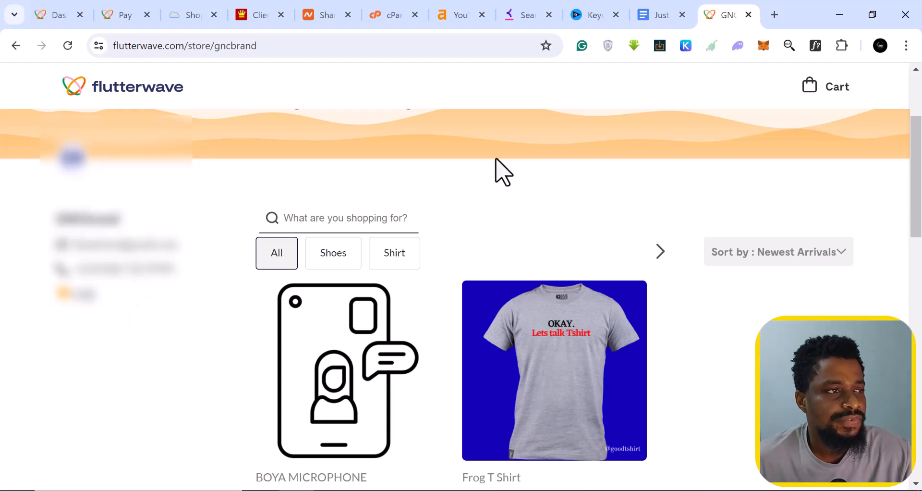
scroll(501, 171, "up", 2)
scroll(397, 161, "up", 2)
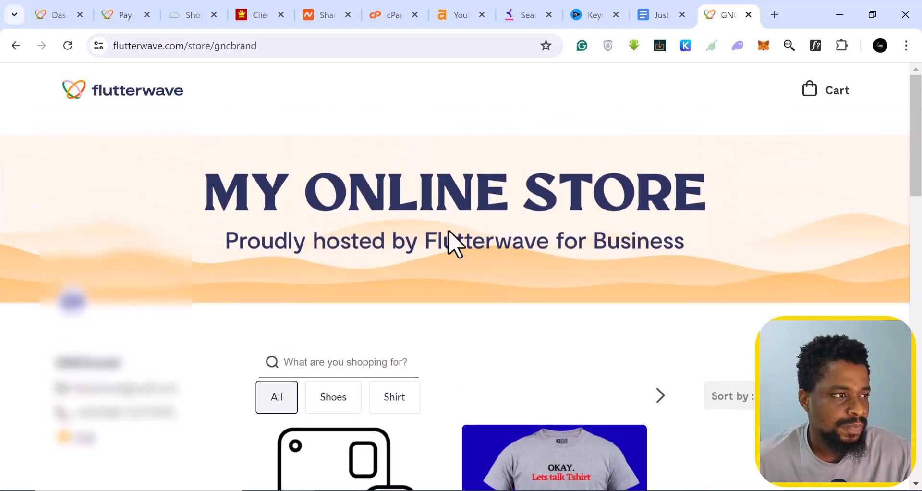
scroll(599, 399, "down", 3)
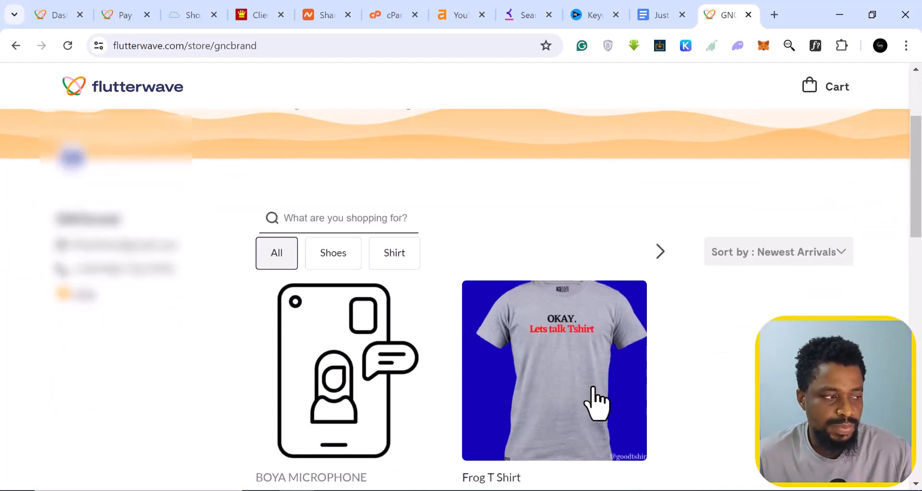
scroll(596, 404, "down", 3)
scroll(595, 399, "up", 2)
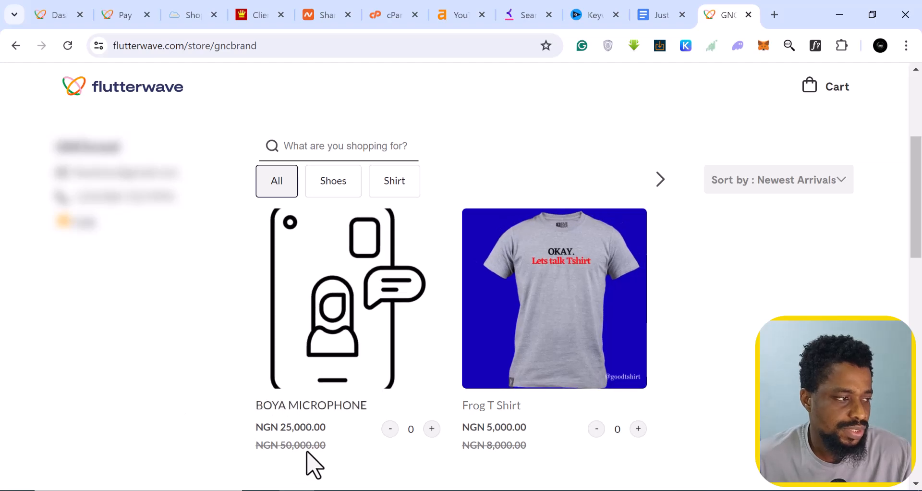
left_click(337, 339)
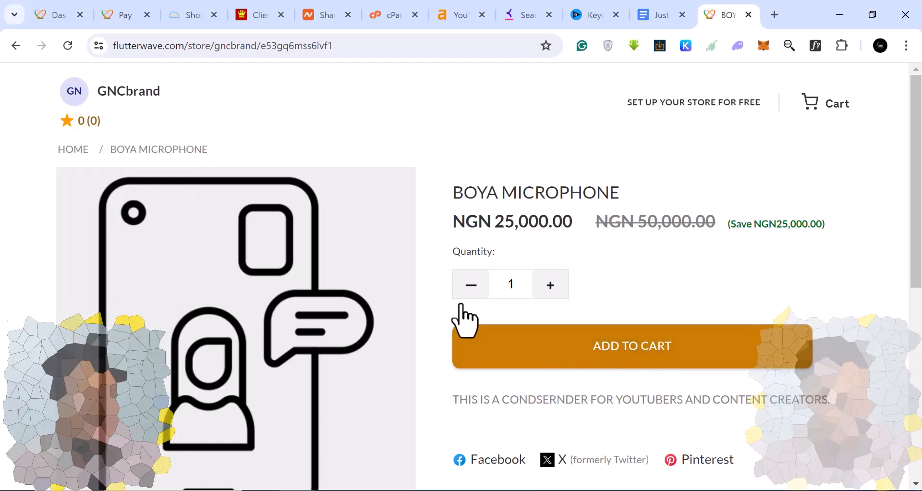
- Add two BOYA MICROPHONEs to the cart
left_click(550, 285)
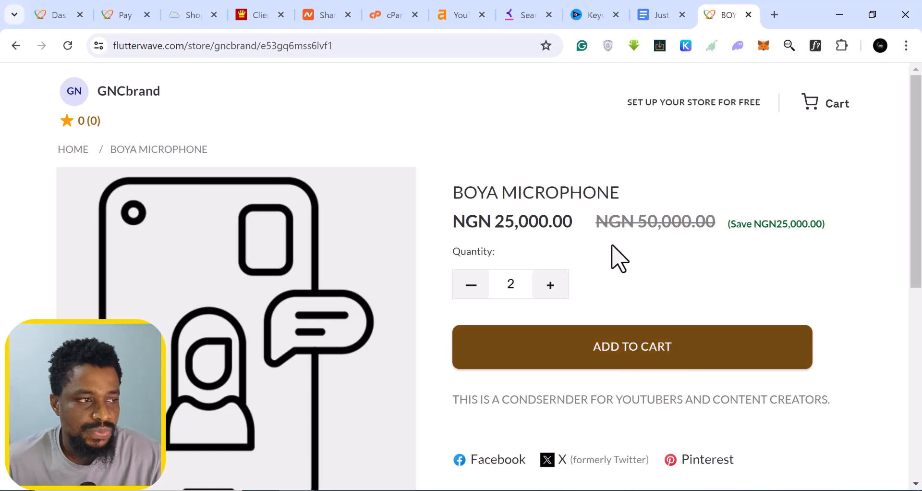
left_click(631, 350)
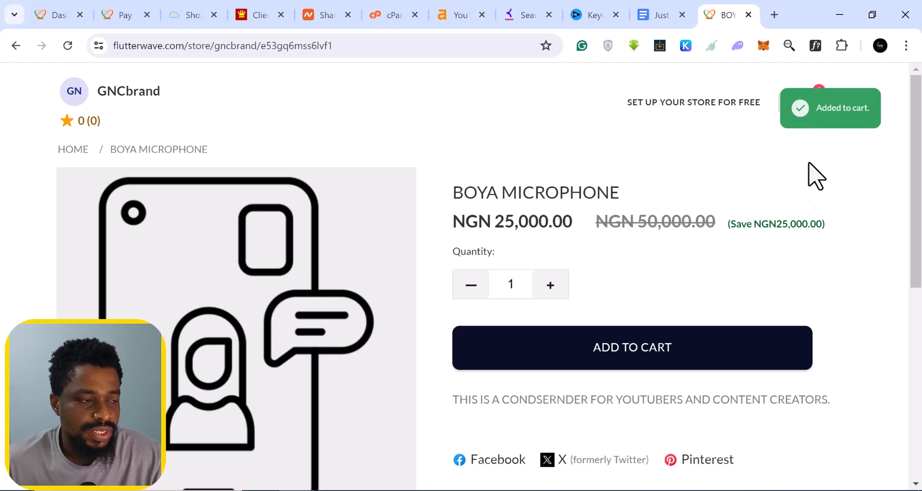
scroll(778, 247, "down", 4)
scroll(784, 247, "up", 4)
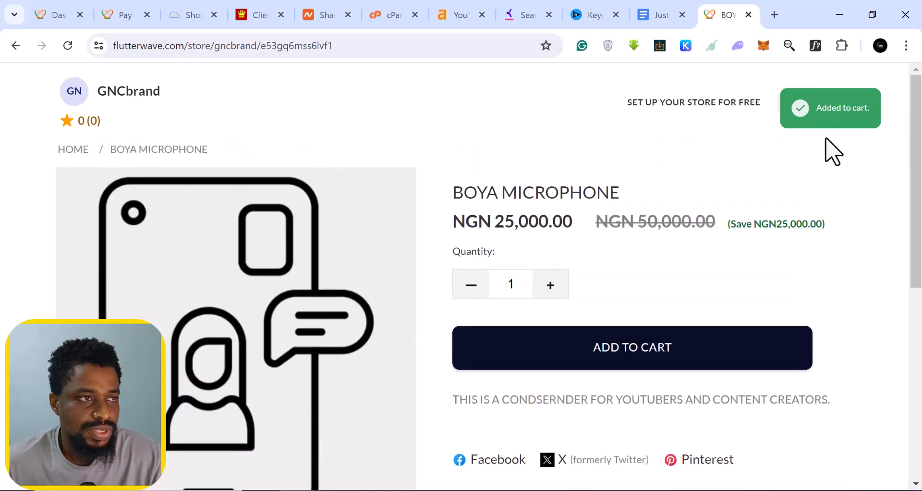
- Open the cart, continue to buyer information, and begin entering the buyer's first name
left_click(811, 102)
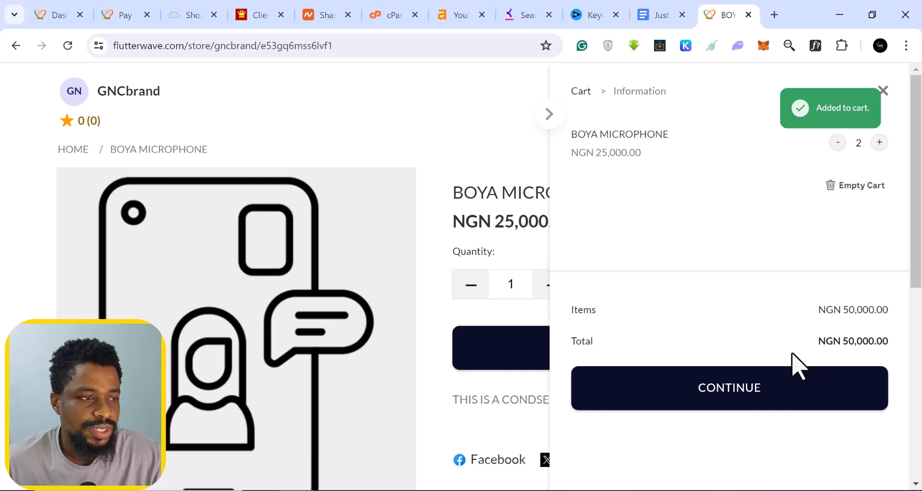
scroll(792, 354, "down", 1)
left_click(747, 401)
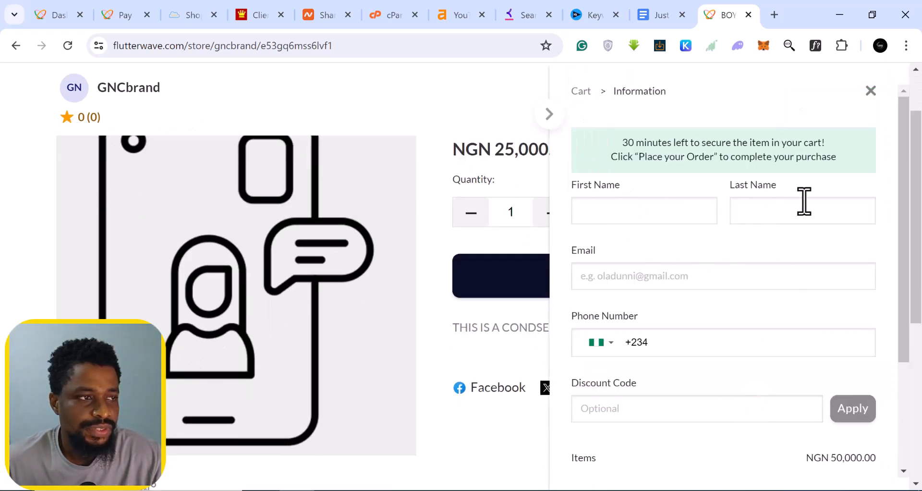
scroll(681, 325, "down", 3)
scroll(679, 324, "up", 3)
left_click(625, 204)
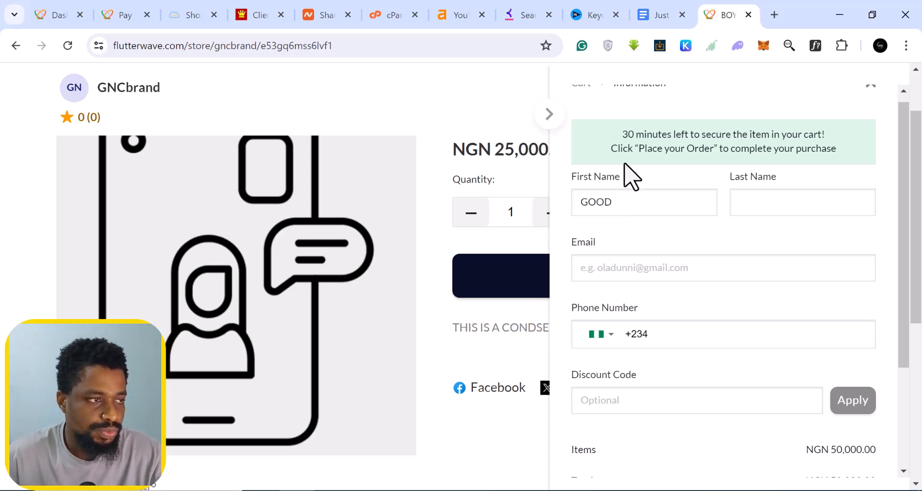
- Fill in the buyer's email address and phone number and try placing the order
left_click(635, 268)
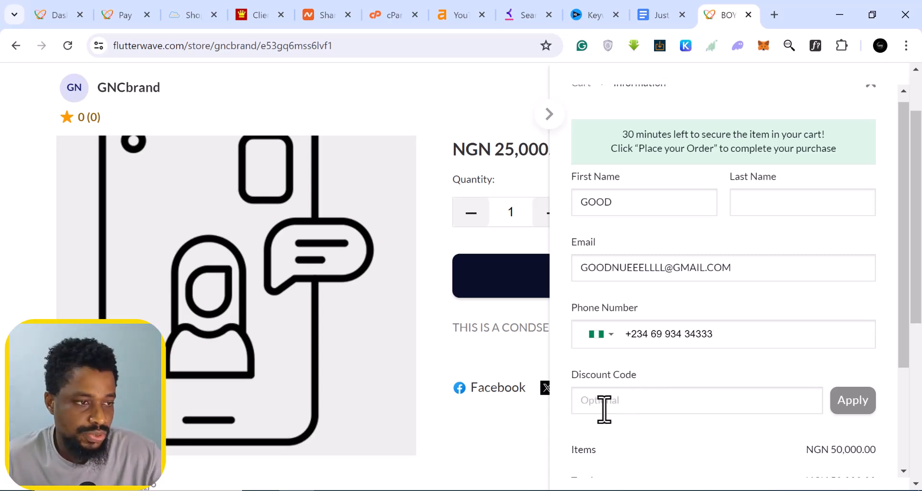
scroll(761, 392, "down", 3)
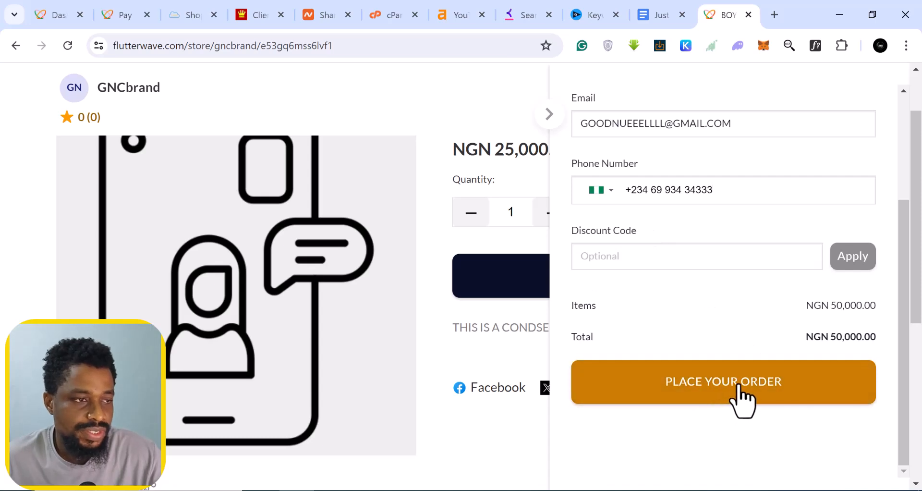
left_click(724, 392)
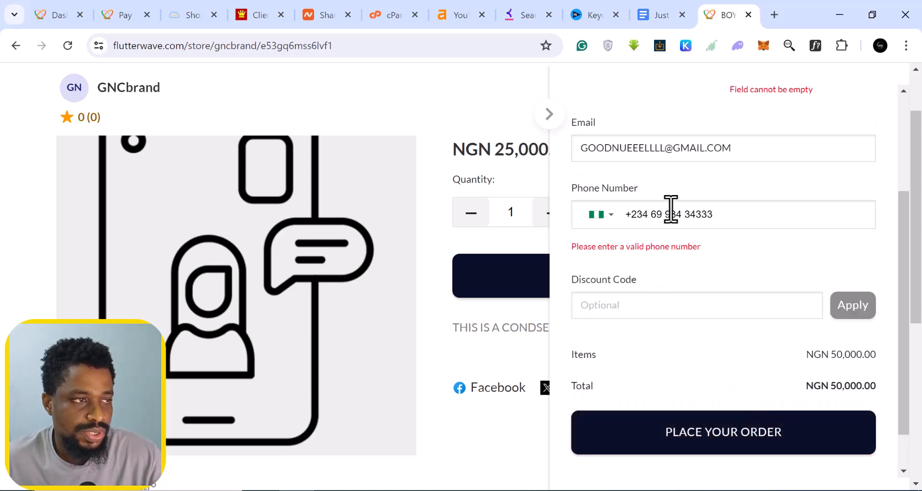
- Delete the extra trailing digits from the phone number and place the order
left_click(709, 214)
left_click_drag(709, 214, 729, 214)
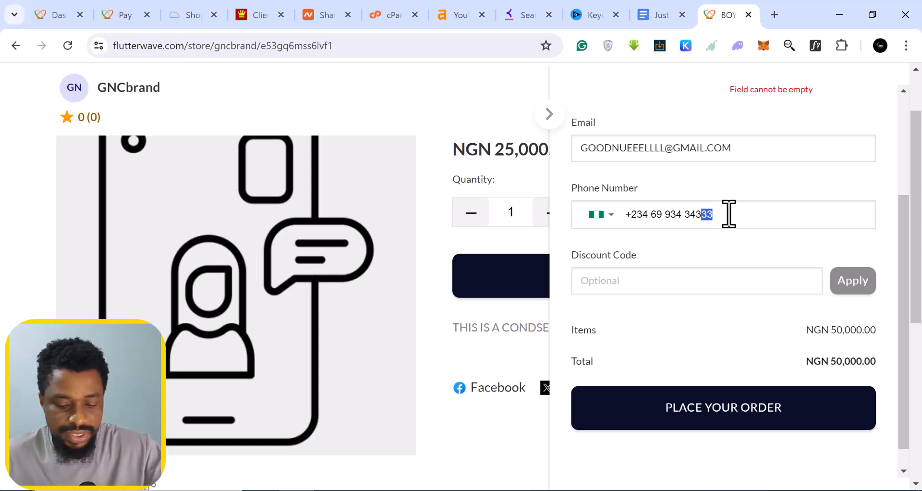
key("BackSpace")
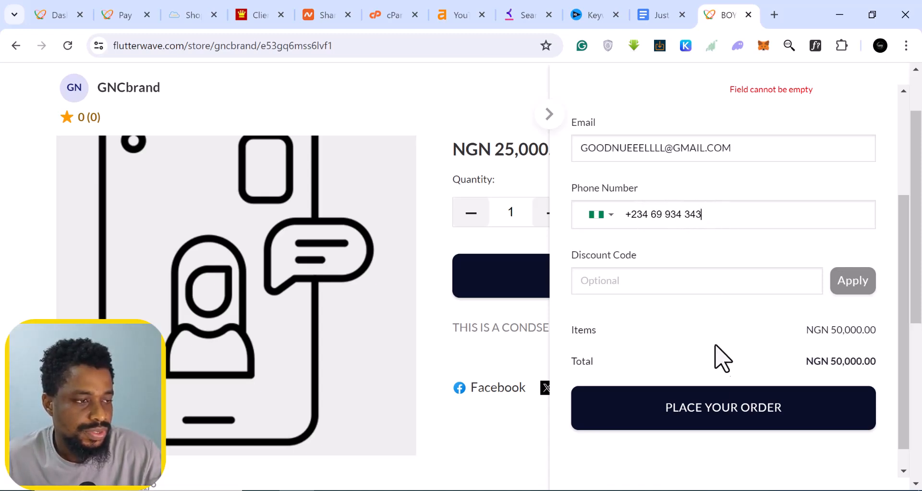
left_click(721, 413)
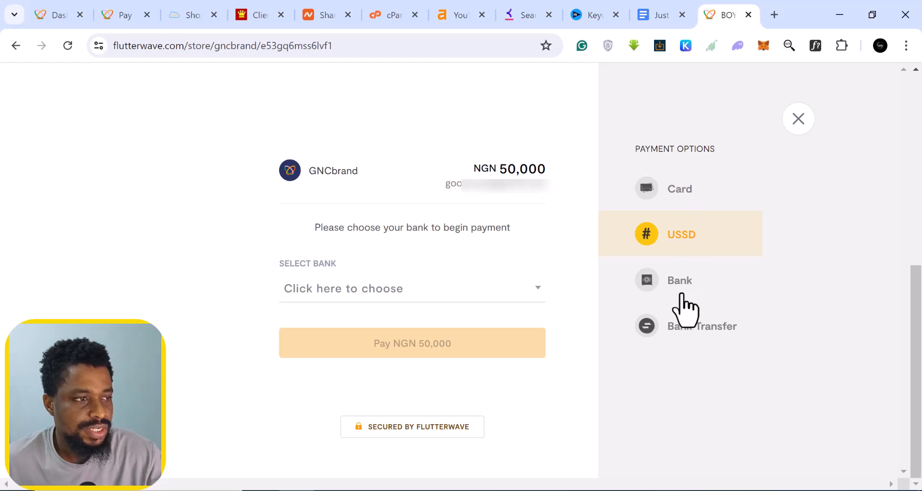
- Pay by Bank Transfer and view the NGN 50,000 Wema Bank details for GNCbrand
left_click(707, 340)
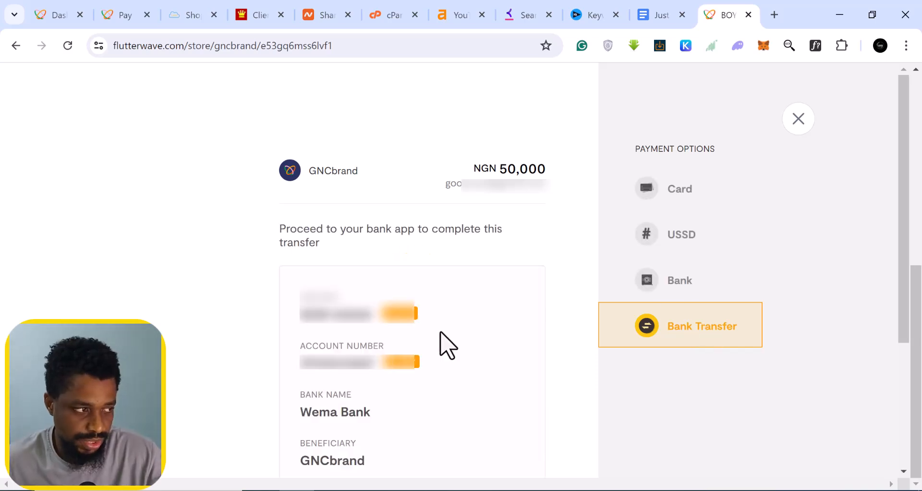
scroll(435, 365, "down", 2)
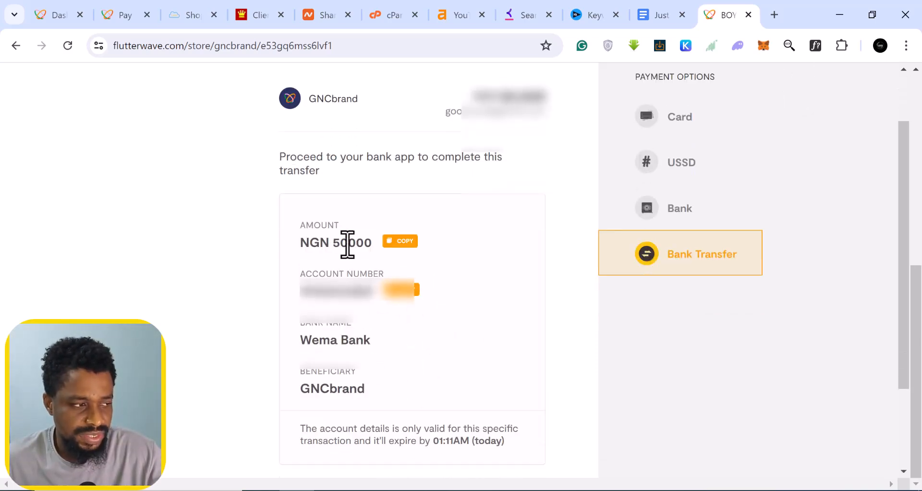